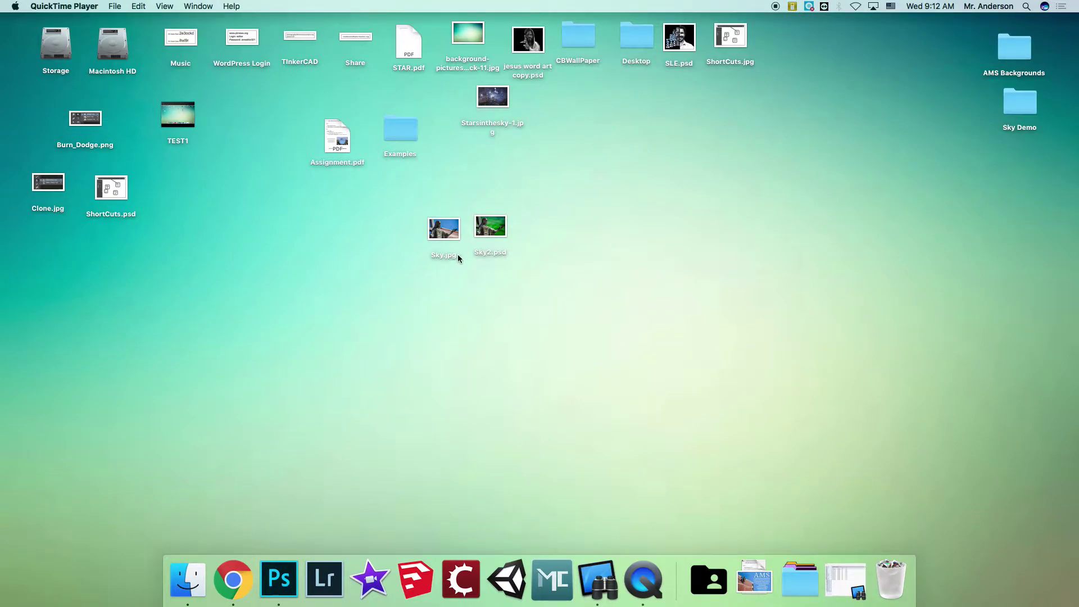
Step: Preview Sky.jpg and the finished Sky2.psd example, tidying both desktop icons
{"action": "left_click_drag", "start_coordinate": [441, 237], "coordinate": [420, 222]}
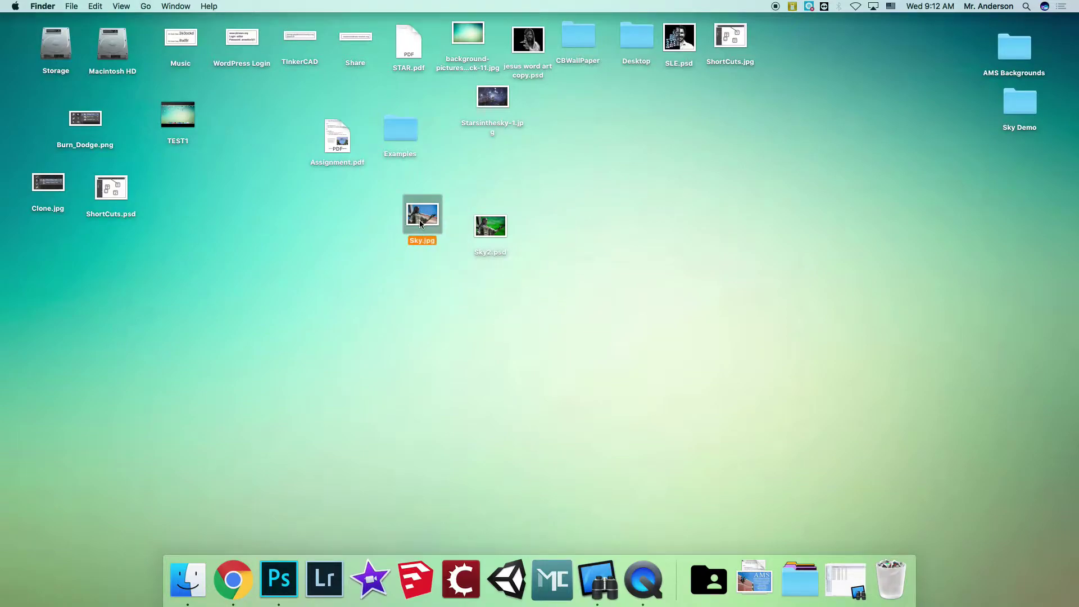
{"action": "key", "text": "space"}
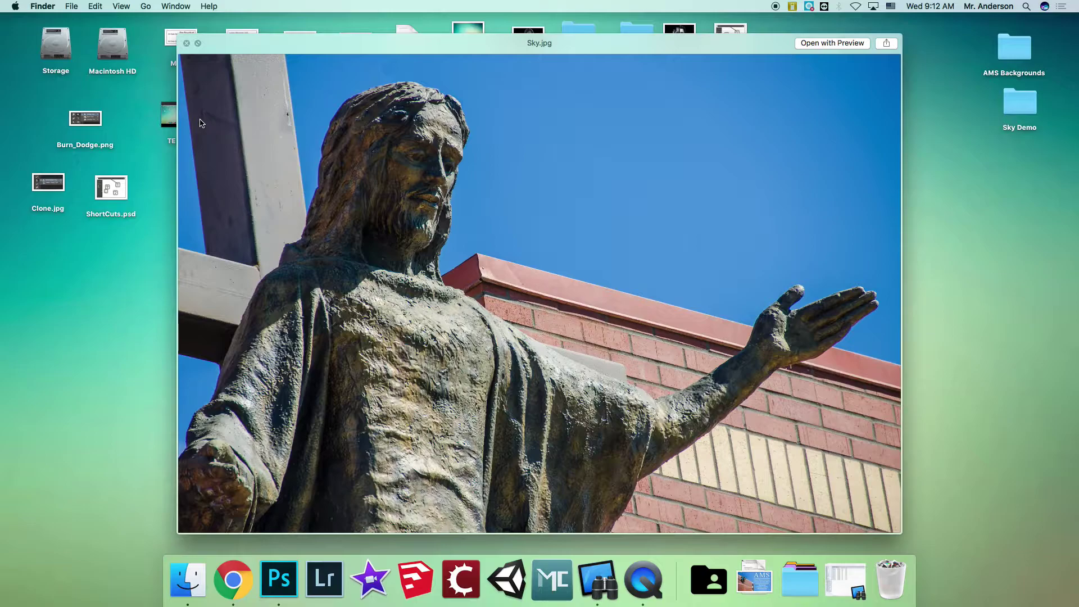
{"action": "key", "text": "space"}
{"action": "left_click", "coordinate": [490, 224]}
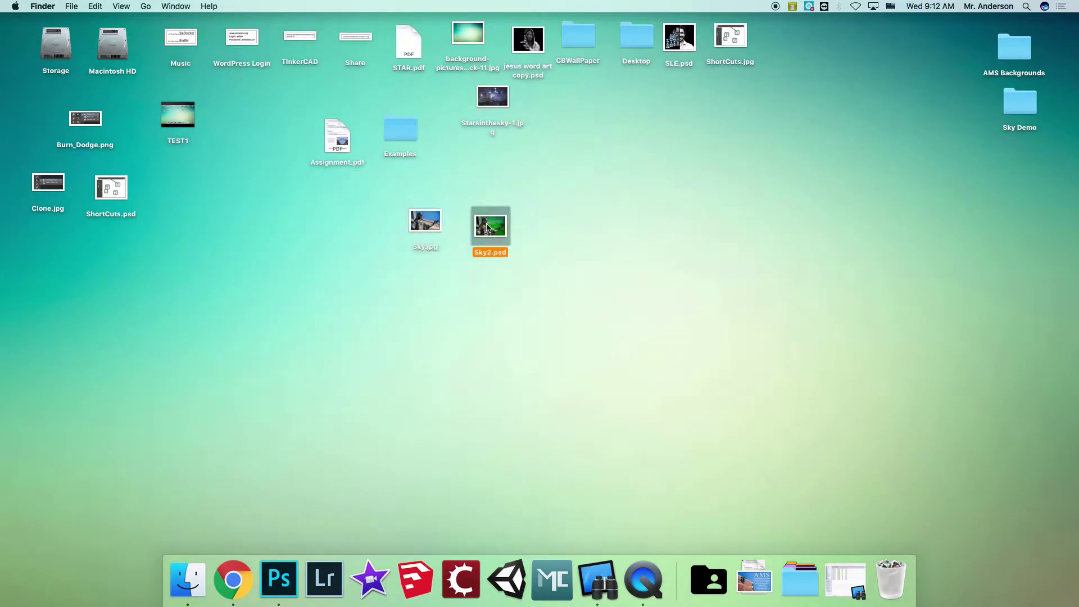
{"action": "key", "text": "space"}
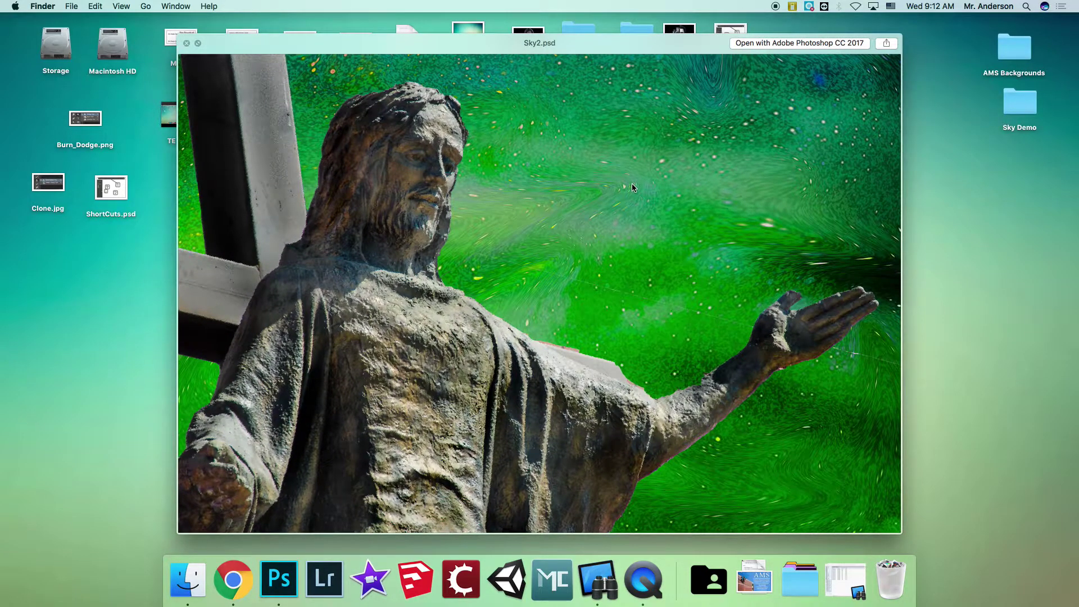
{"action": "key", "text": "space"}
{"action": "left_click_drag", "start_coordinate": [488, 229], "coordinate": [468, 223]}
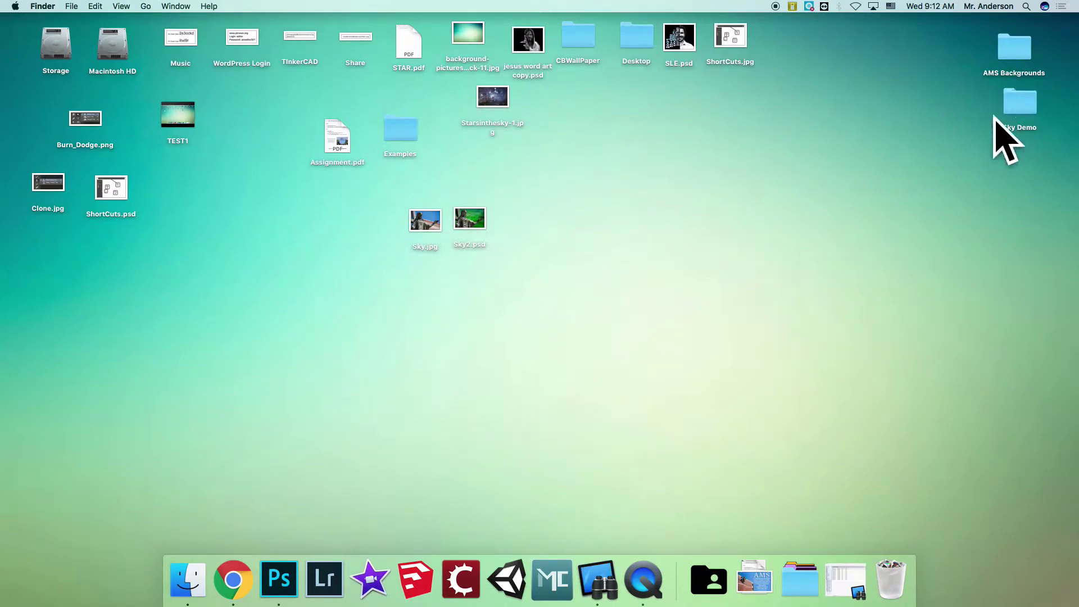
Step: Open Sky.jpg from the Sky Demo folder with Open With > Adobe Photoshop CC 2017
{"action": "left_click", "coordinate": [1020, 107]}
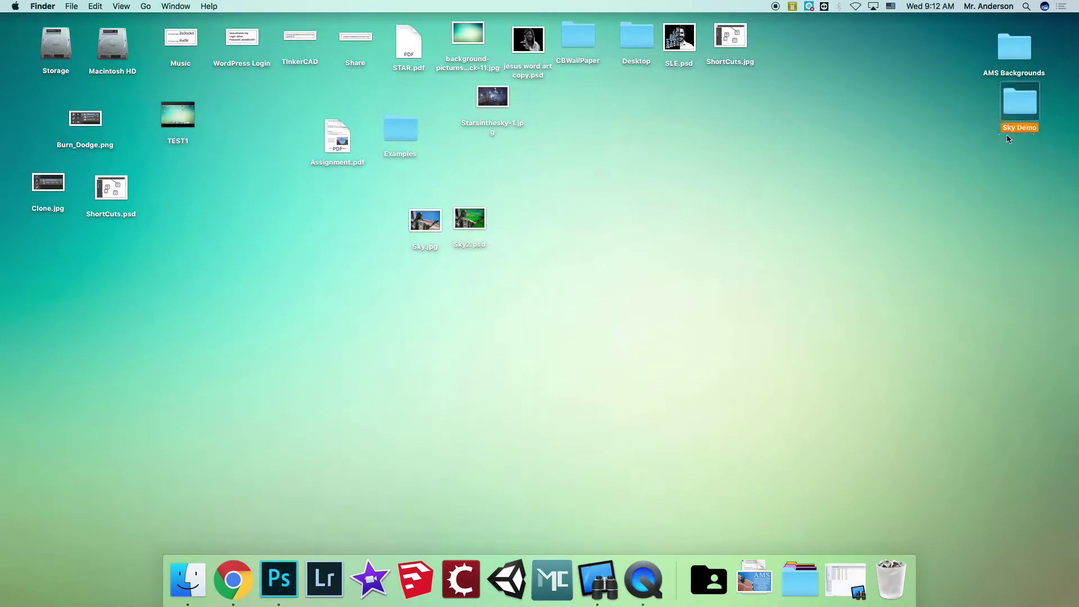
{"action": "double_click", "coordinate": [1030, 103]}
{"action": "left_click", "coordinate": [431, 254]}
{"action": "left_click", "coordinate": [473, 256]}
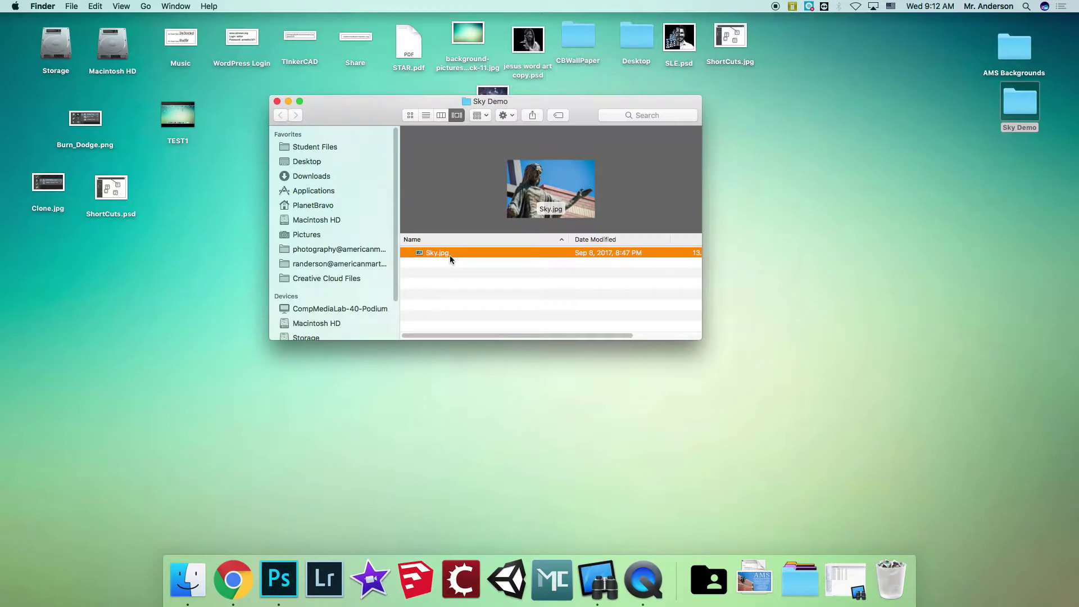
{"action": "right_click", "coordinate": [450, 258]}
{"action": "mouse_move", "coordinate": [464, 274]}
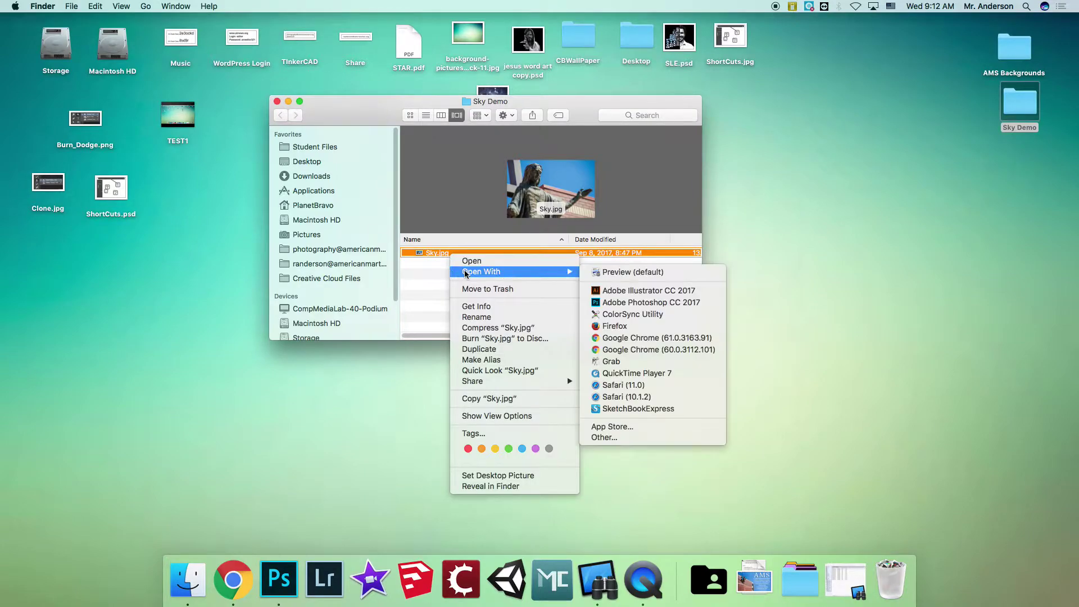
{"action": "left_click", "coordinate": [646, 301]}
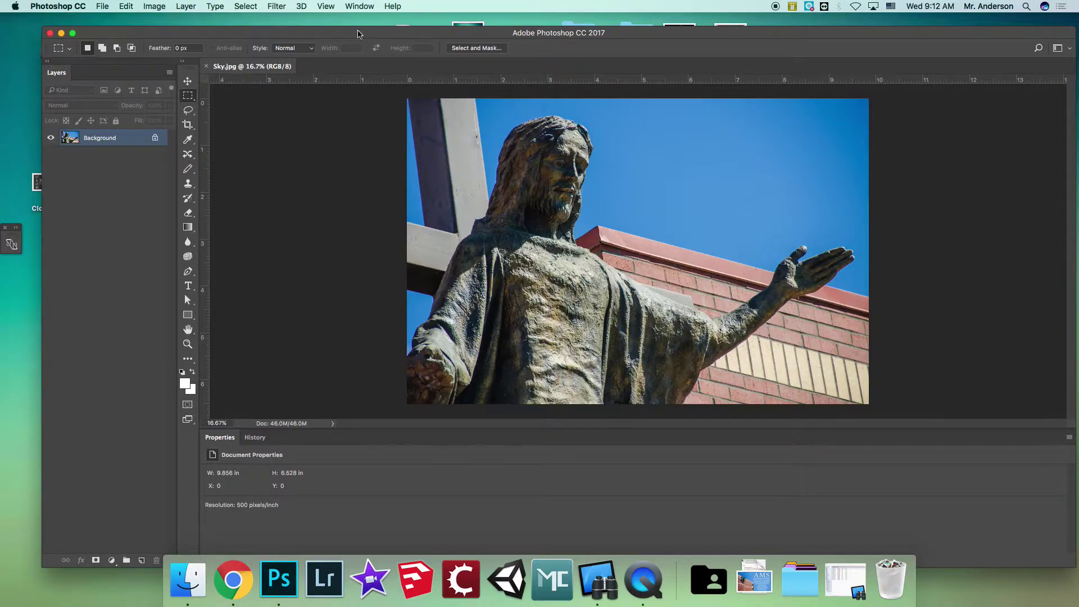
Step: Save Sky.jpg as a JPEG at quality 12 (Maximum) in the personal Student Files folder
{"action": "left_click", "coordinate": [102, 6]}
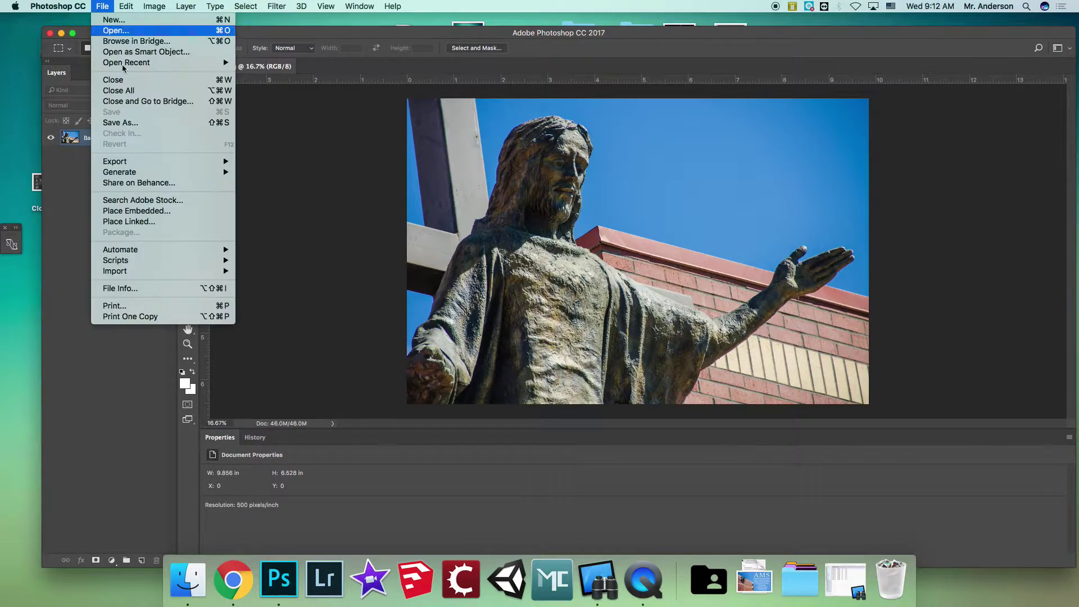
{"action": "left_click", "coordinate": [148, 125]}
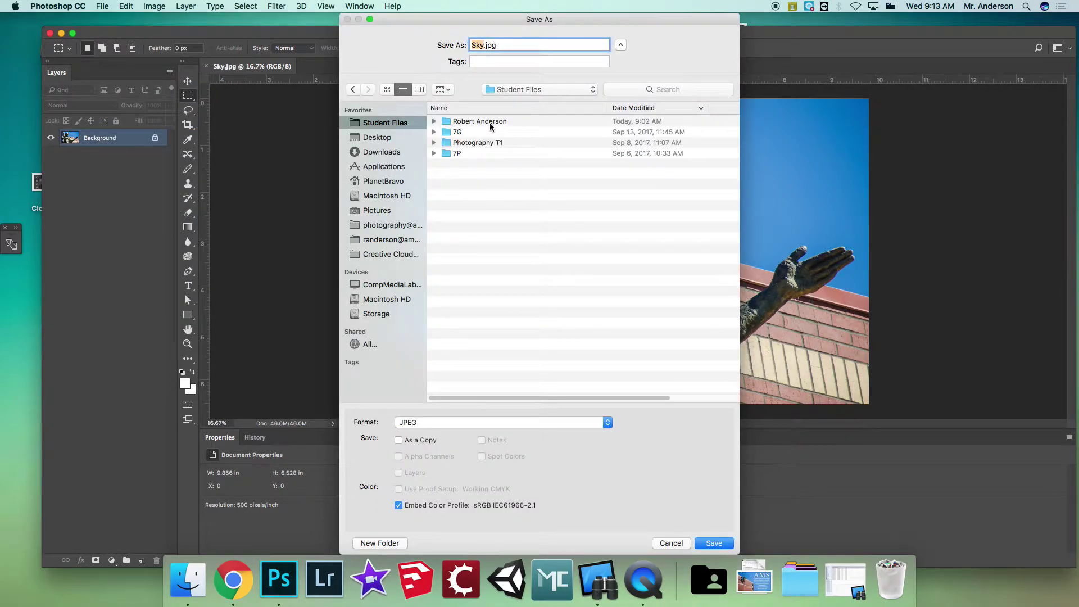
{"action": "double_click", "coordinate": [491, 121]}
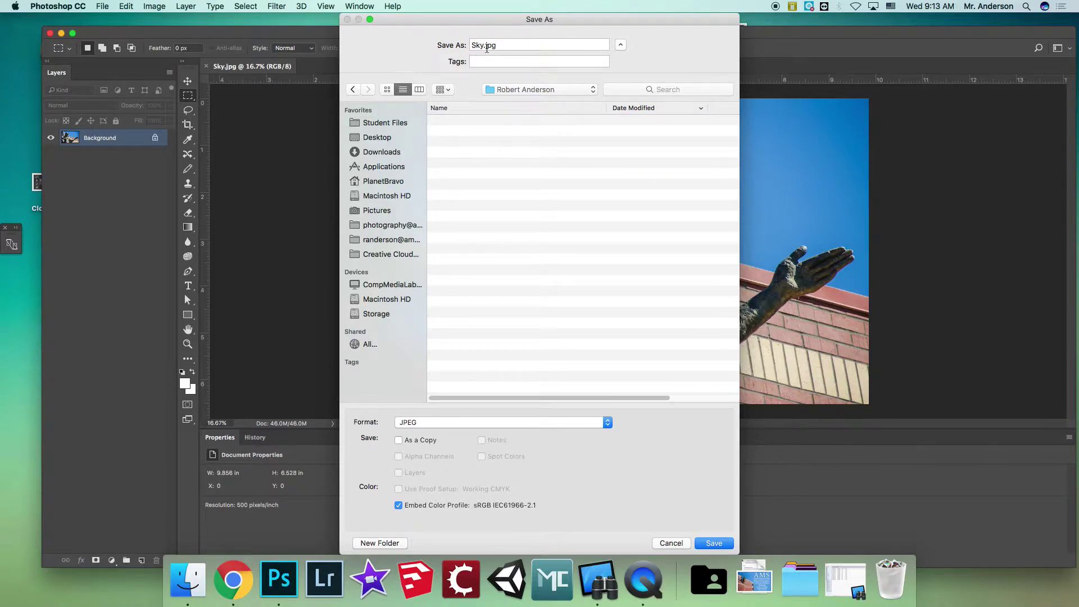
{"action": "left_click", "coordinate": [711, 543]}
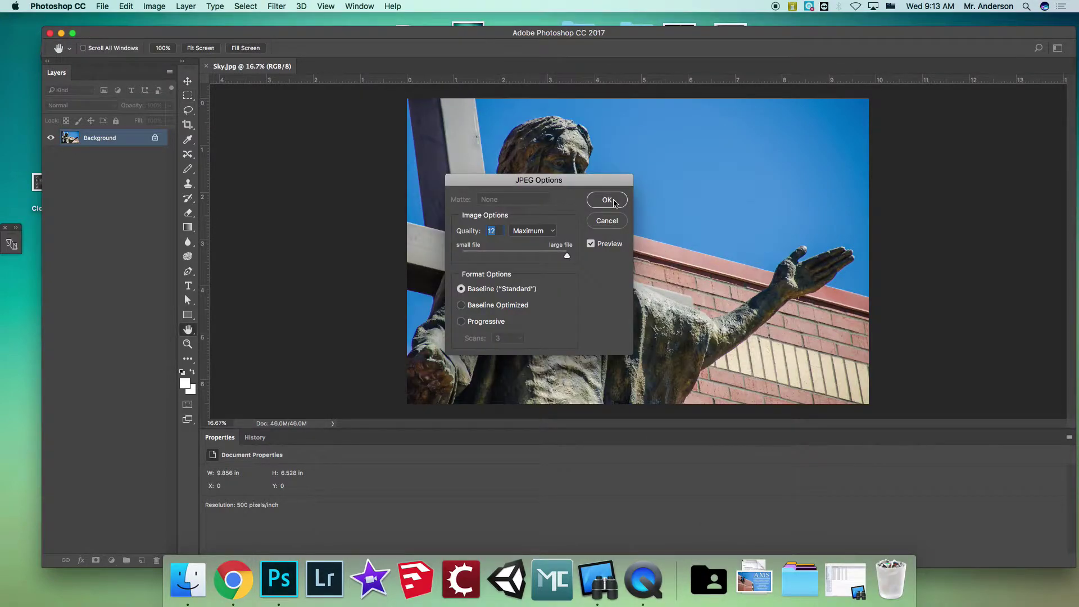
{"action": "left_click", "coordinate": [614, 201]}
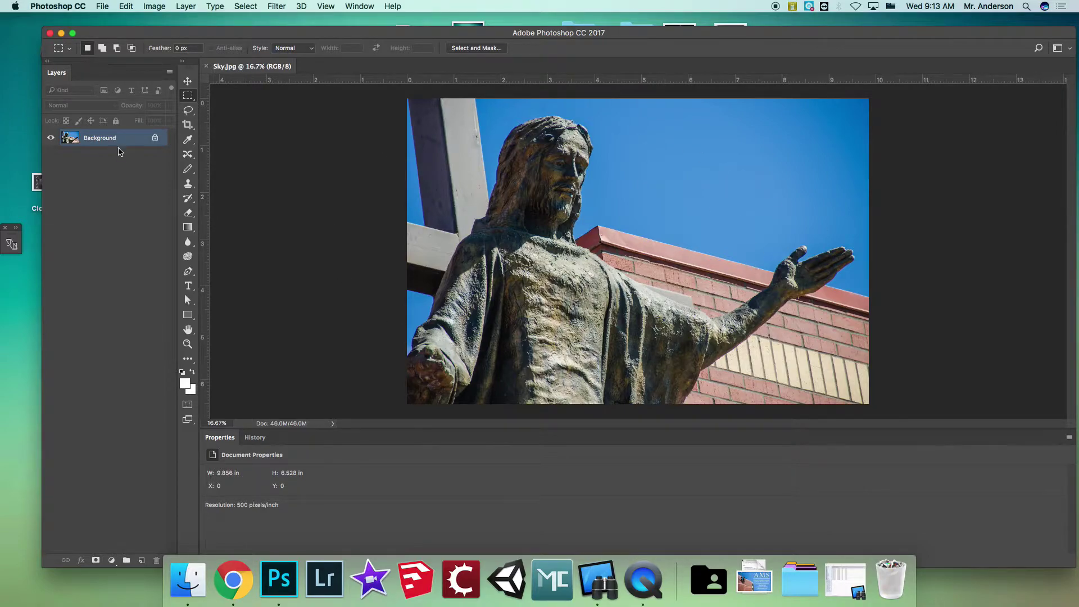
Step: Unlock the Background and rename the resulting layer to JESUS
{"action": "left_click", "coordinate": [153, 137]}
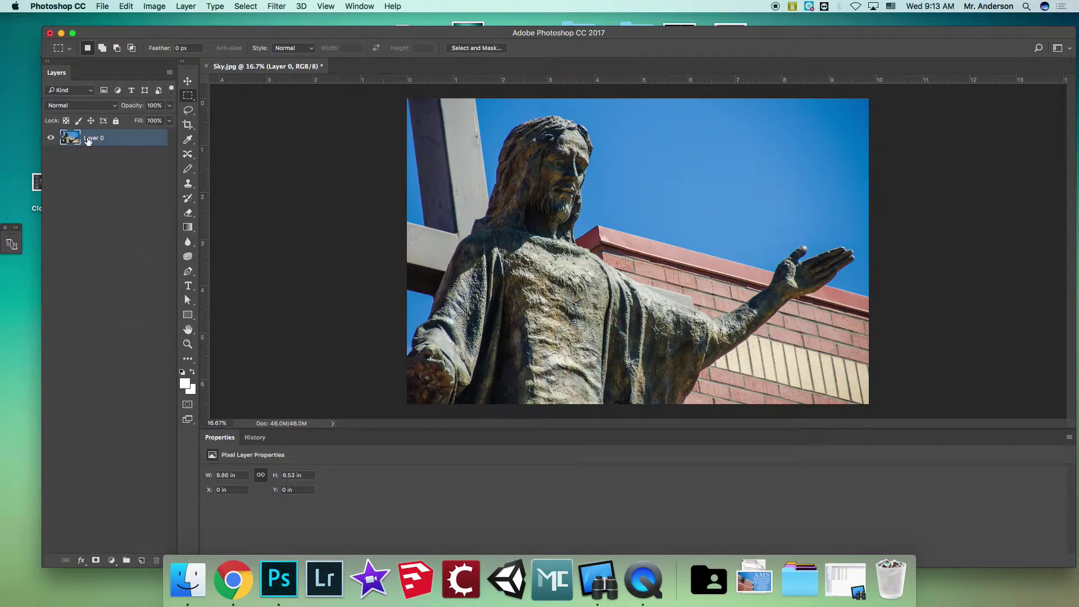
{"action": "double_click", "coordinate": [98, 138]}
{"action": "type", "text": "JESUS"}
{"action": "key", "text": "Return"}
Step: Move unused tools into the extra tools list and switch to the Quick Selection Tool
{"action": "left_click", "coordinate": [187, 359]}
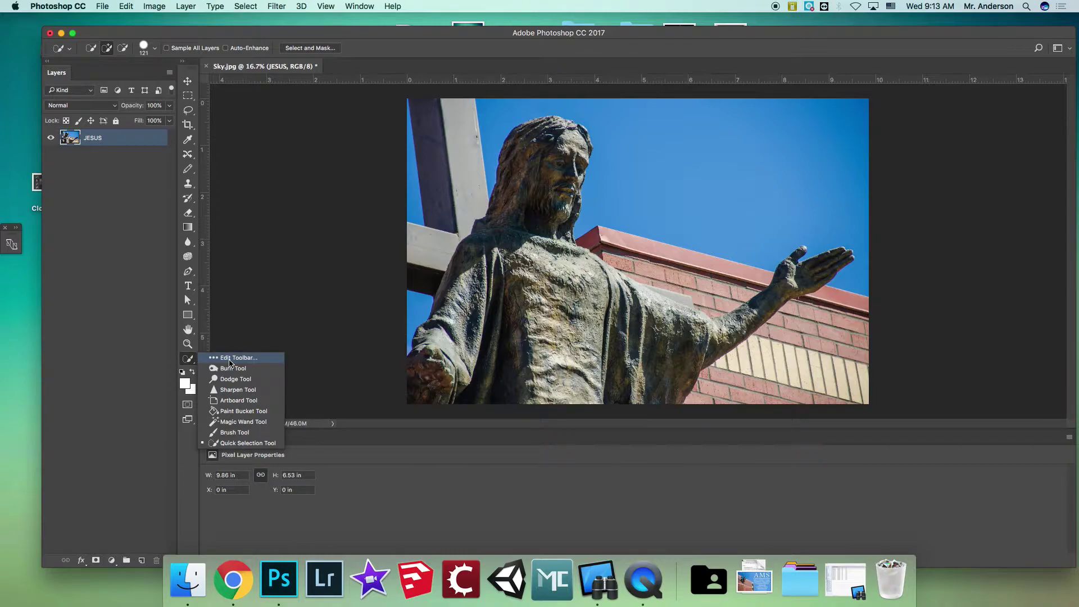
{"action": "left_click", "coordinate": [230, 362]}
{"action": "scroll", "coordinate": [262, 314], "scroll_direction": "down", "scroll_amount": 5}
{"action": "scroll", "coordinate": [262, 314], "scroll_direction": "down", "scroll_amount": 5}
{"action": "scroll", "coordinate": [227, 280], "scroll_direction": "down", "scroll_amount": 2}
{"action": "scroll", "coordinate": [281, 285], "scroll_direction": "down", "scroll_amount": 3}
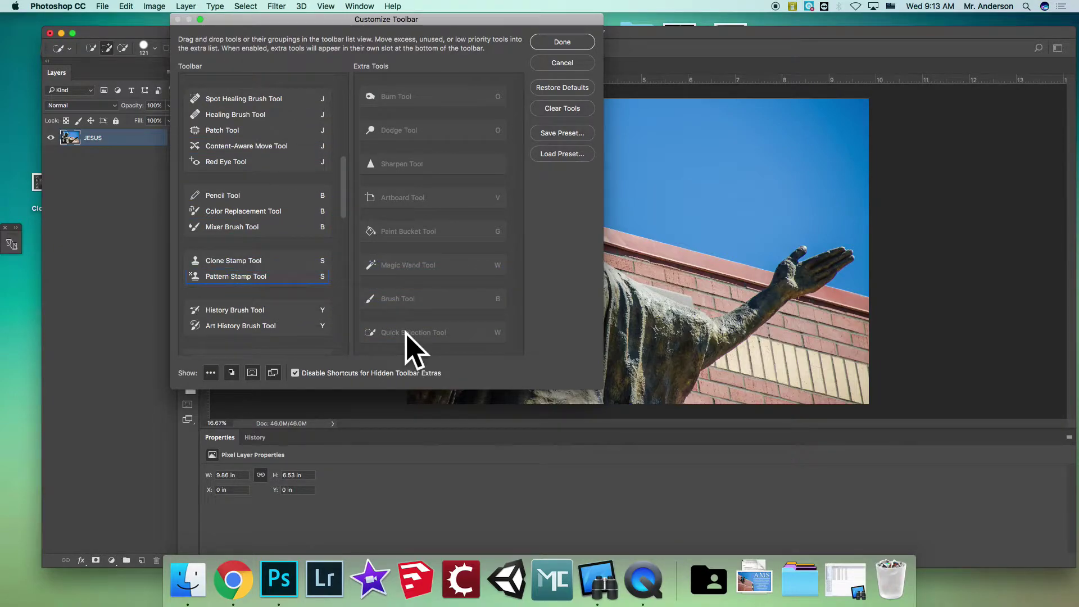
{"action": "left_click", "coordinate": [548, 42]}
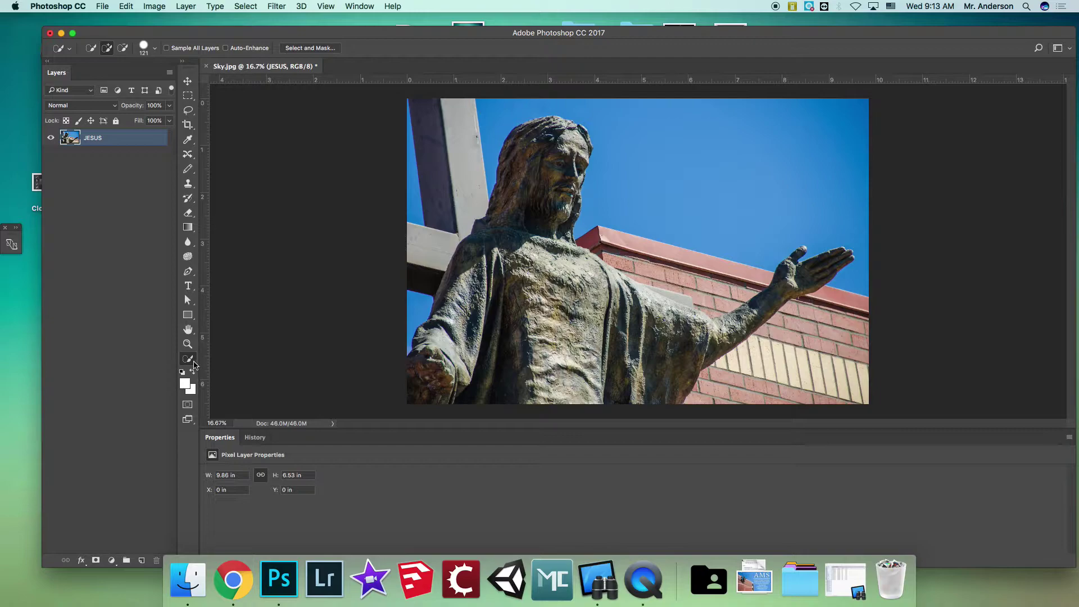
{"action": "right_click", "coordinate": [193, 364]}
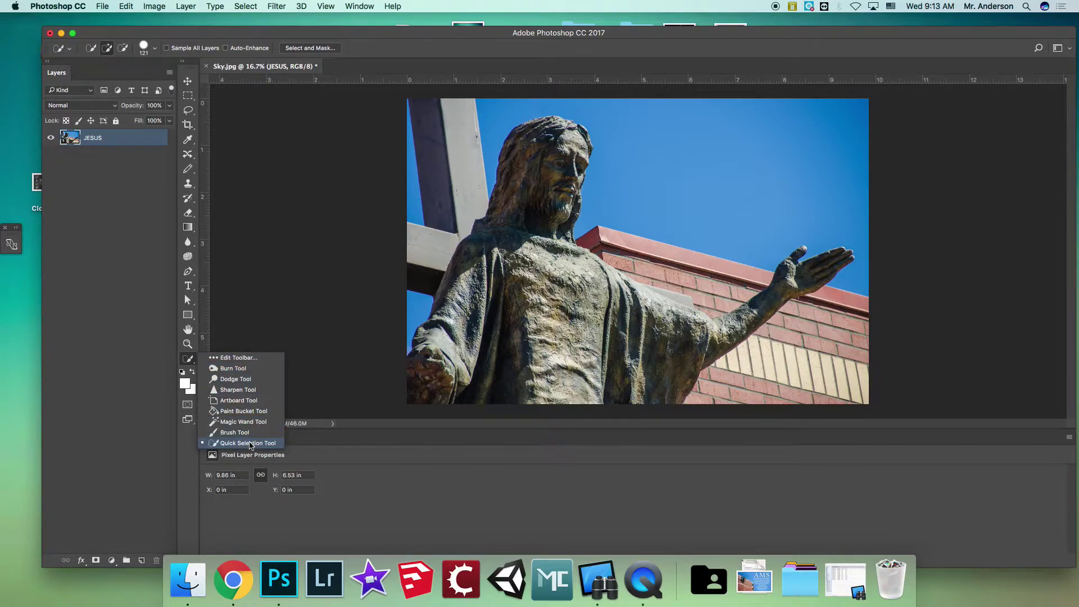
{"action": "left_click", "coordinate": [251, 444]}
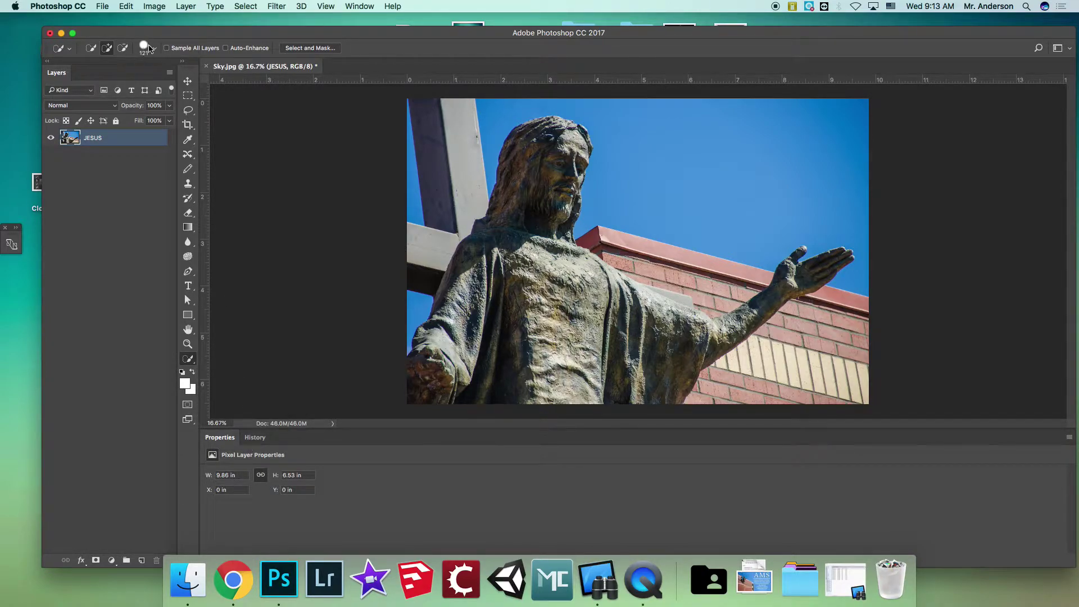
Step: Set the Quick Selection brush size to 170 px
{"action": "left_click", "coordinate": [146, 49]}
{"action": "left_click_drag", "start_coordinate": [162, 83], "coordinate": [199, 83]}
{"action": "left_click", "coordinate": [236, 39]}
{"action": "left_click", "coordinate": [147, 50]}
{"action": "left_click", "coordinate": [163, 76]}
{"action": "left_click", "coordinate": [429, 150]}
{"action": "left_click", "coordinate": [423, 146]}
{"action": "key", "text": "super+z"}
{"action": "left_click", "coordinate": [155, 47]}
{"action": "left_click_drag", "start_coordinate": [158, 79], "coordinate": [152, 79]}
{"action": "left_click", "coordinate": [125, 225]}
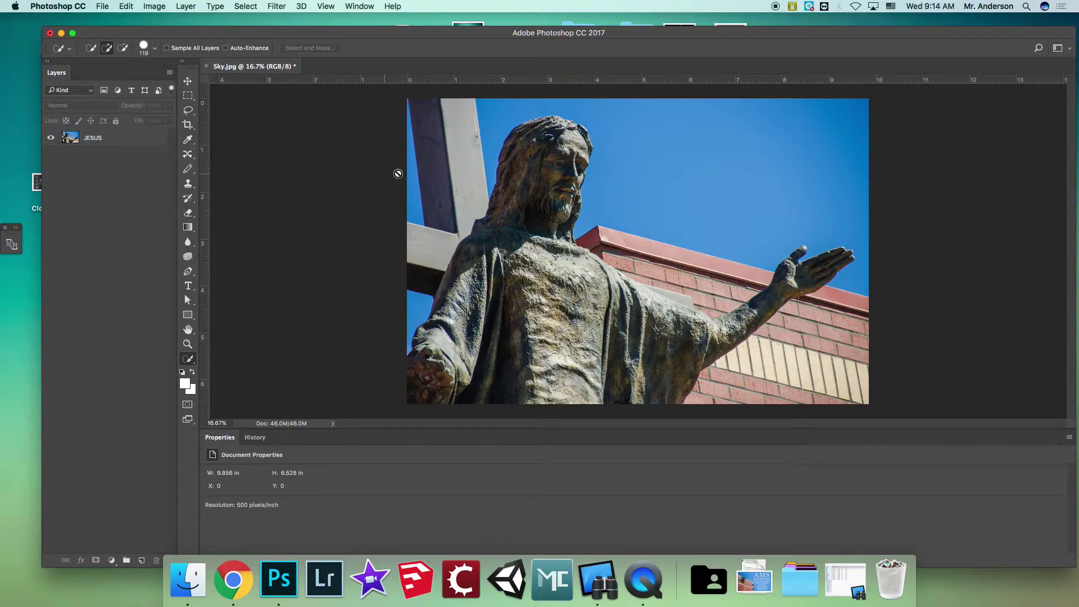
Step: Select the sky around the statue on the JESUS layer, remove it, and deselect
{"action": "left_click", "coordinate": [612, 188]}
{"action": "left_click", "coordinate": [616, 196]}
{"action": "left_click", "coordinate": [143, 139]}
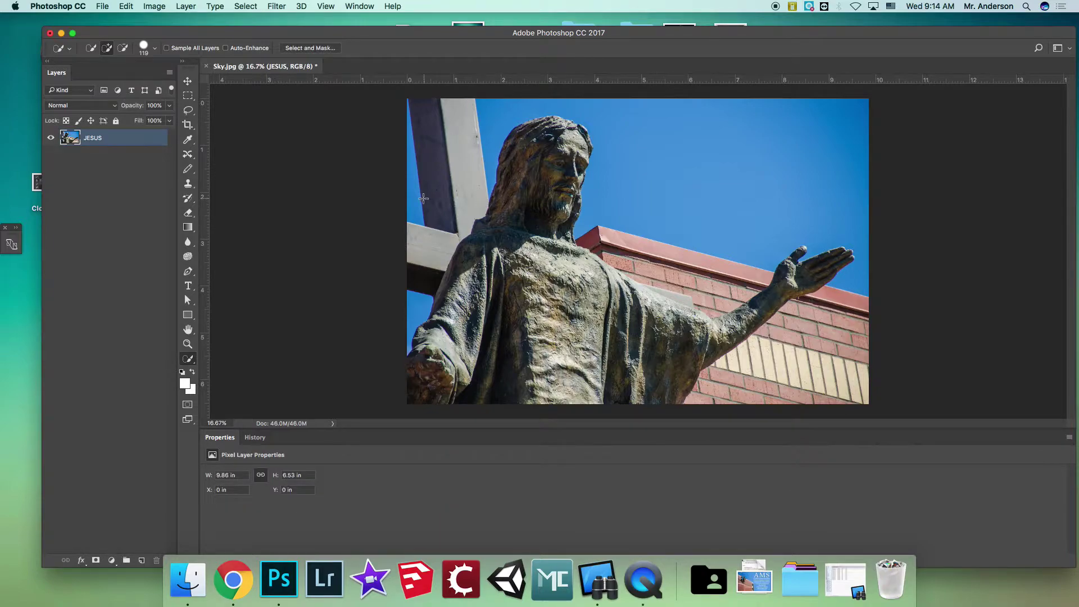
{"action": "left_click", "coordinate": [414, 204]}
{"action": "left_click", "coordinate": [415, 303]}
{"action": "mouse_move", "coordinate": [514, 114]}
{"action": "left_mouse_down"}
{"action": "mouse_move", "coordinate": [586, 109]}
{"action": "mouse_move", "coordinate": [619, 130]}
{"action": "mouse_move", "coordinate": [617, 203]}
{"action": "mouse_move", "coordinate": [739, 209]}
{"action": "left_mouse_up"}
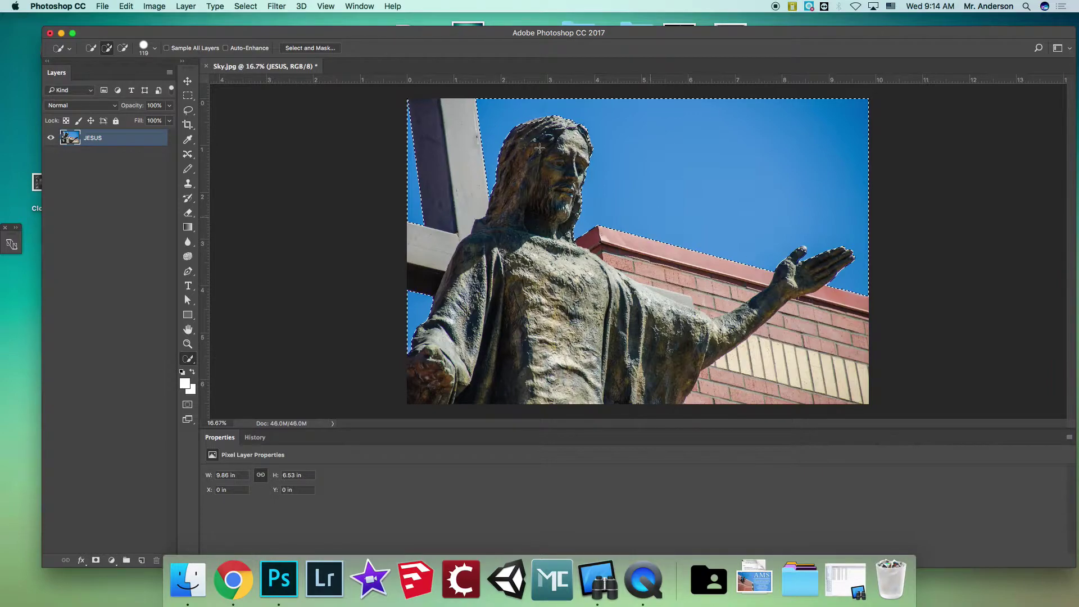
{"action": "key", "text": "alt"}
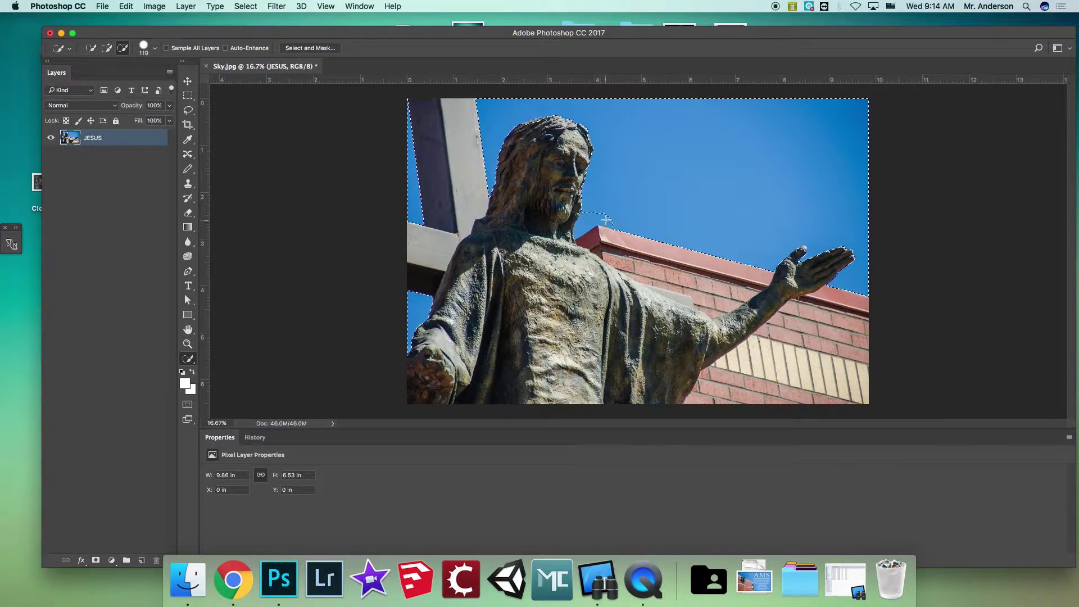
{"action": "key", "text": "alt"}
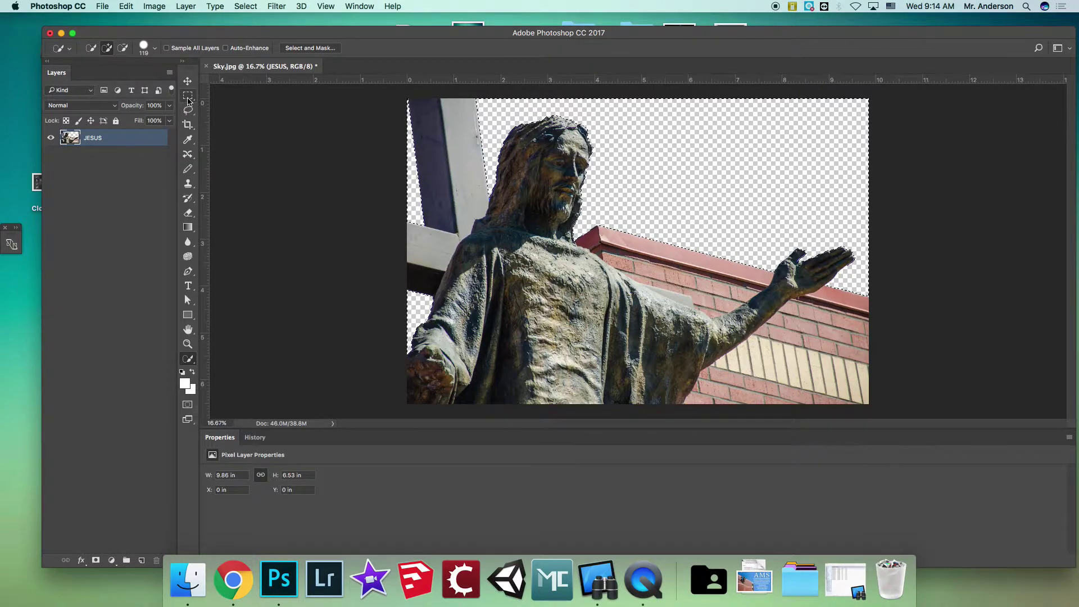
{"action": "left_click", "coordinate": [188, 97]}
{"action": "left_click", "coordinate": [653, 169]}
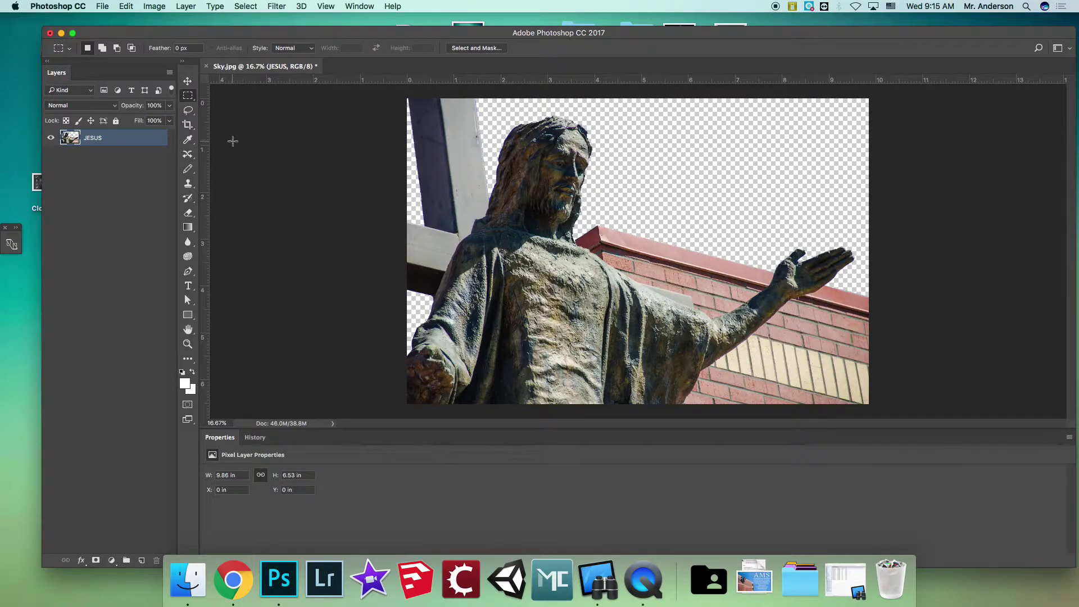
{"action": "left_click", "coordinate": [192, 83]}
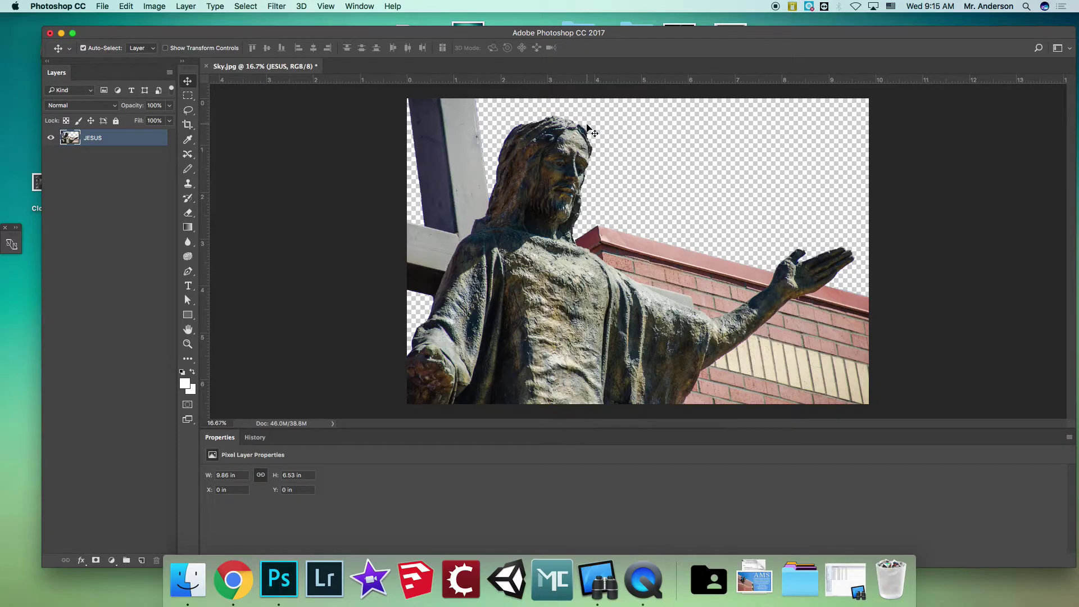
Step: Search Google Images for 'STARS' and open the first star photo at full size
{"action": "left_click", "coordinate": [234, 580]}
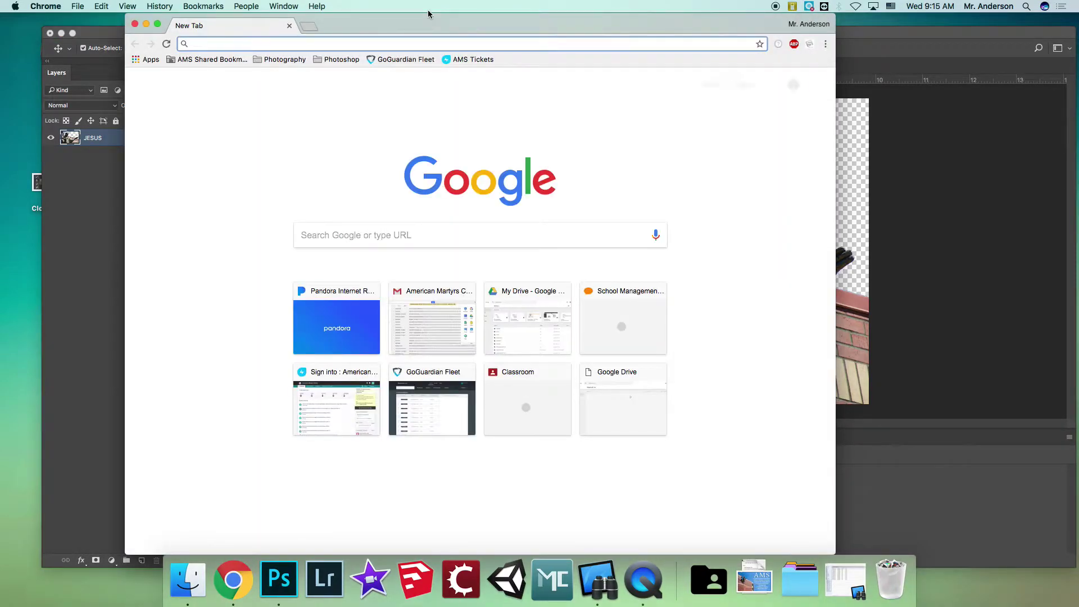
{"action": "type", "text": "STARS"}
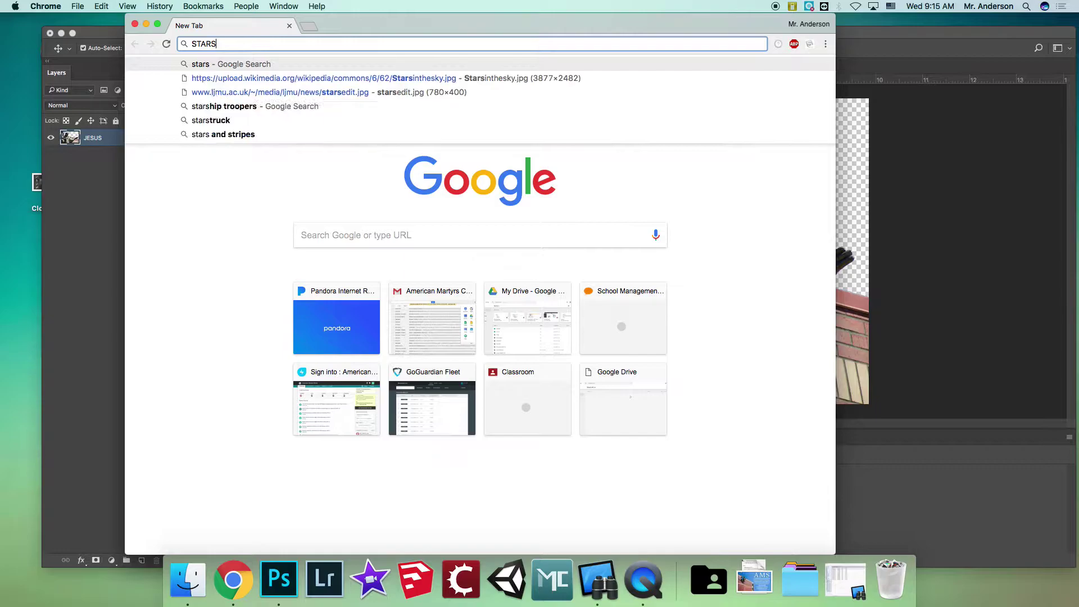
{"action": "key", "text": "Return"}
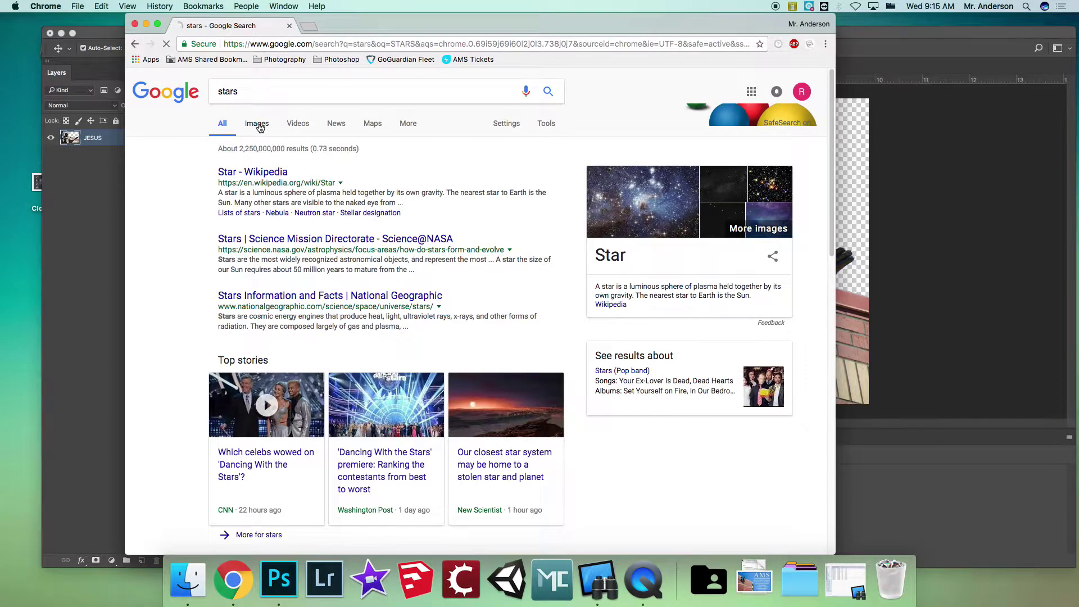
{"action": "left_click", "coordinate": [258, 124]}
{"action": "scroll", "coordinate": [199, 227], "scroll_direction": "down", "scroll_amount": 5}
{"action": "scroll", "coordinate": [192, 238], "scroll_direction": "up", "scroll_amount": 5}
{"action": "left_click", "coordinate": [192, 239]}
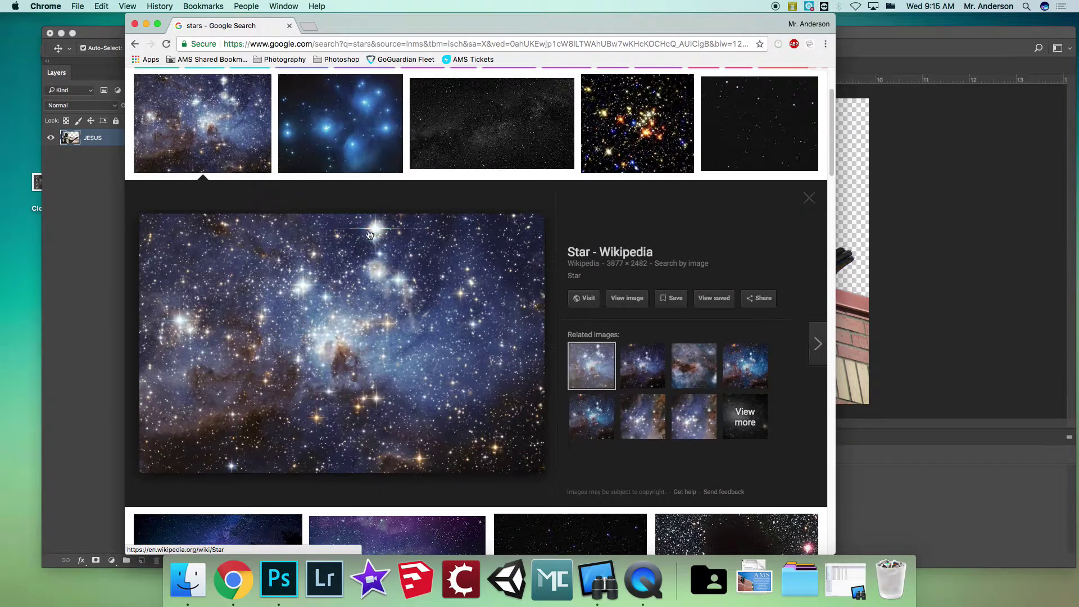
{"action": "left_click", "coordinate": [623, 299]}
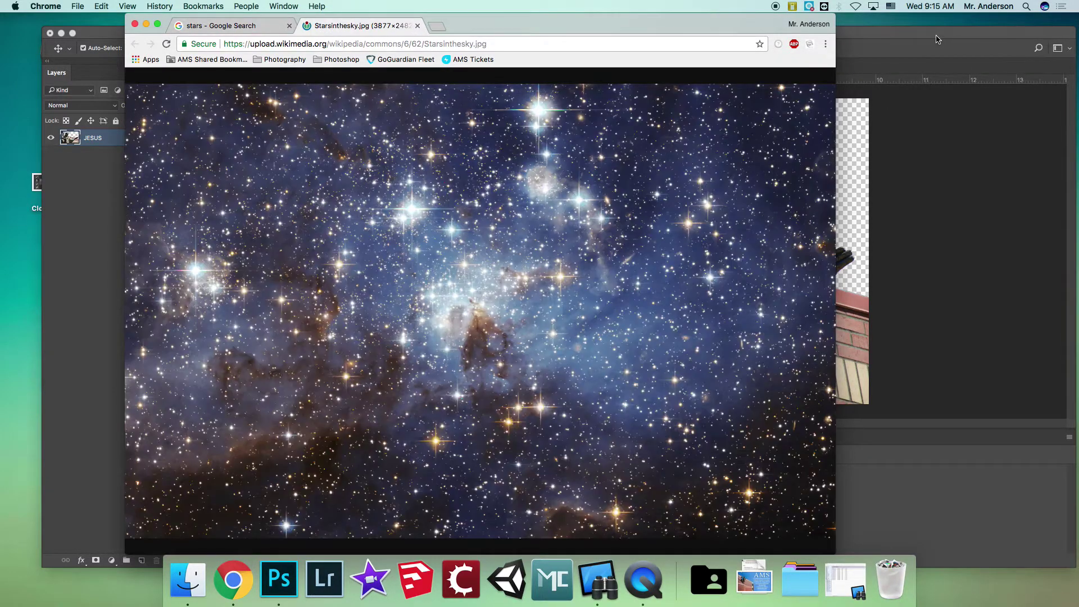
Step: Save the star photo to the desktop as Starsinthesky.jpg, close Chrome, and drag it into Sky.jpg
{"action": "key", "text": "super+Tab"}
{"action": "left_click_drag", "start_coordinate": [185, 293], "coordinate": [52, 295]}
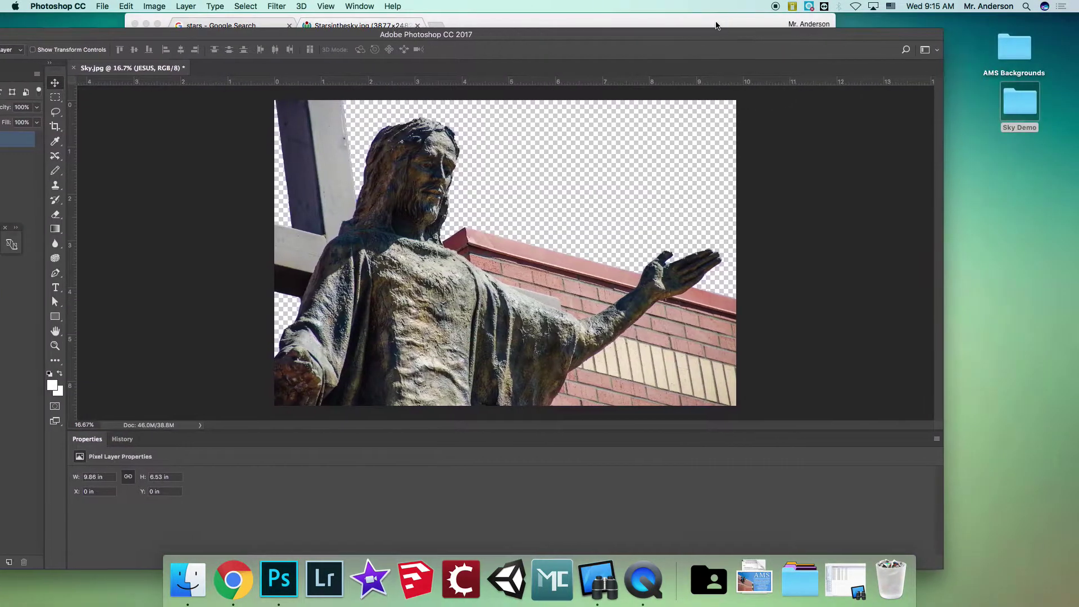
{"action": "key", "text": "super+Tab"}
{"action": "left_click_drag", "start_coordinate": [629, 272], "coordinate": [1035, 183]}
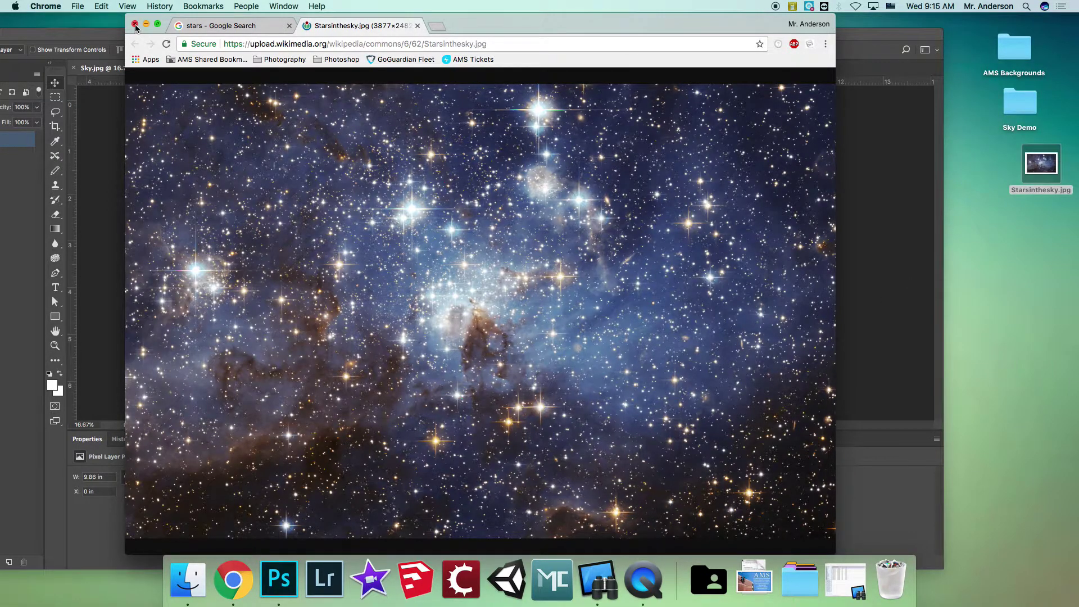
{"action": "left_click", "coordinate": [135, 25]}
{"action": "left_click_drag", "start_coordinate": [1041, 164], "coordinate": [529, 170]}
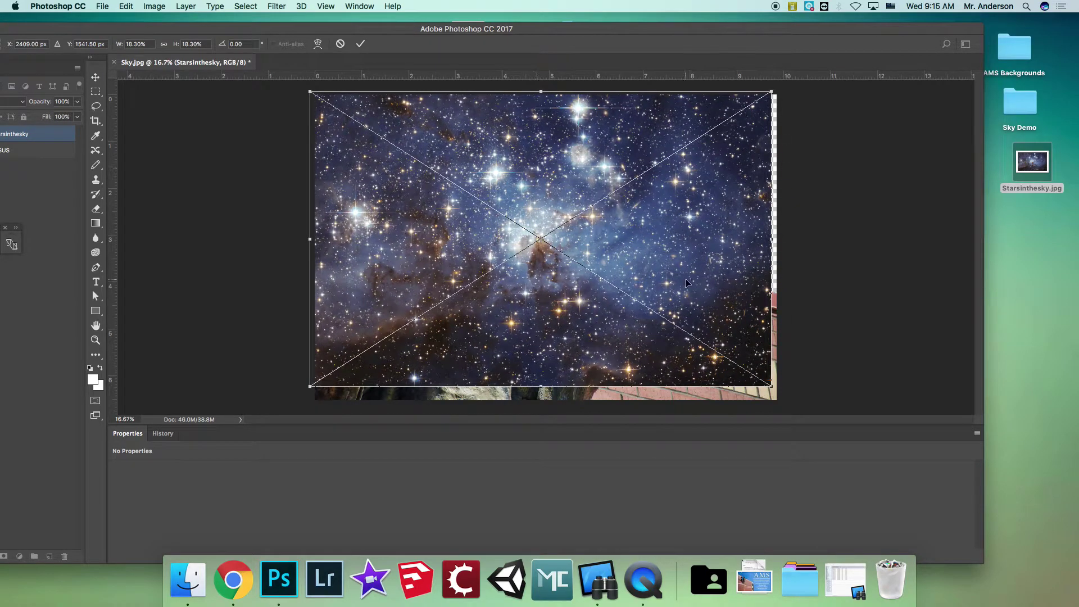
Step: Scale the star photo to about 22% so it covers the whole canvas, and commit the placement
{"action": "left_click_drag", "start_coordinate": [775, 389], "coordinate": [870, 433]}
{"action": "left_click_drag", "start_coordinate": [641, 298], "coordinate": [608, 274]}
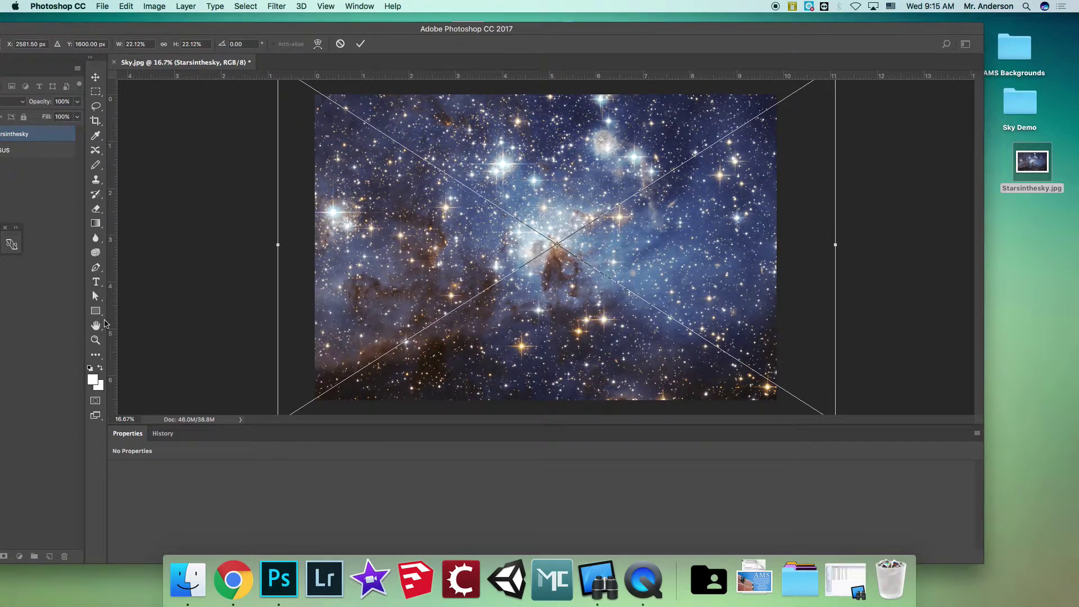
{"action": "left_click", "coordinate": [91, 342]}
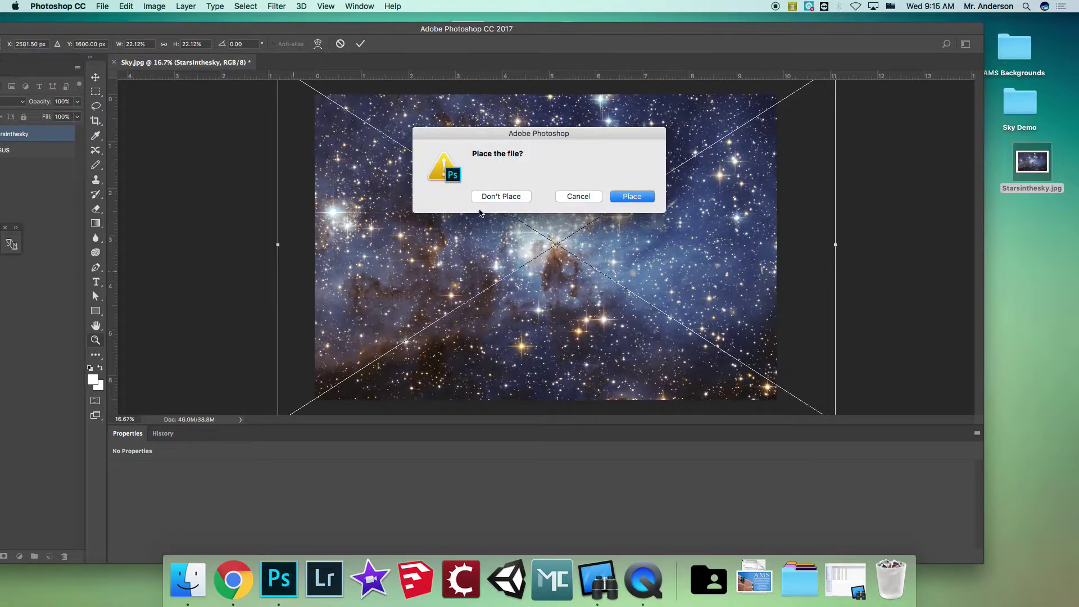
{"action": "left_click", "coordinate": [632, 197]}
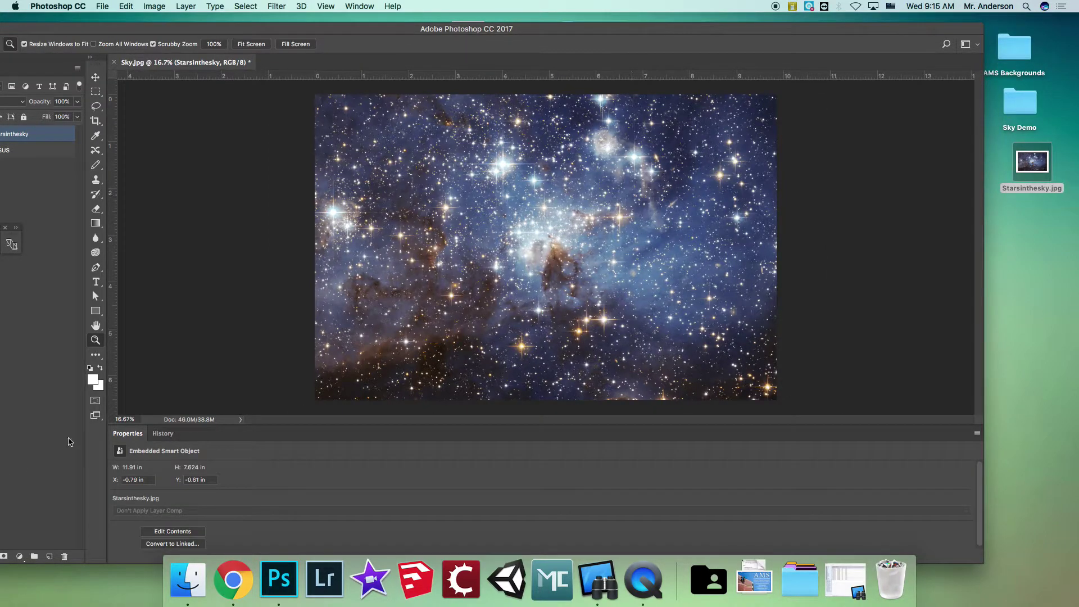
{"action": "left_click_drag", "start_coordinate": [121, 25], "coordinate": [178, 25]}
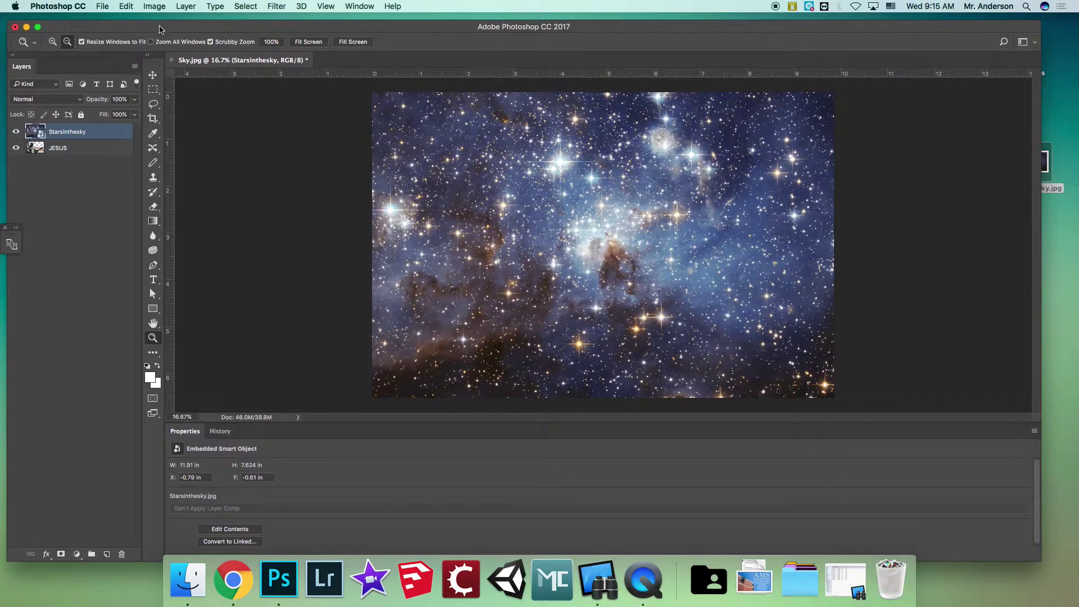
{"action": "left_click", "coordinate": [531, 141]}
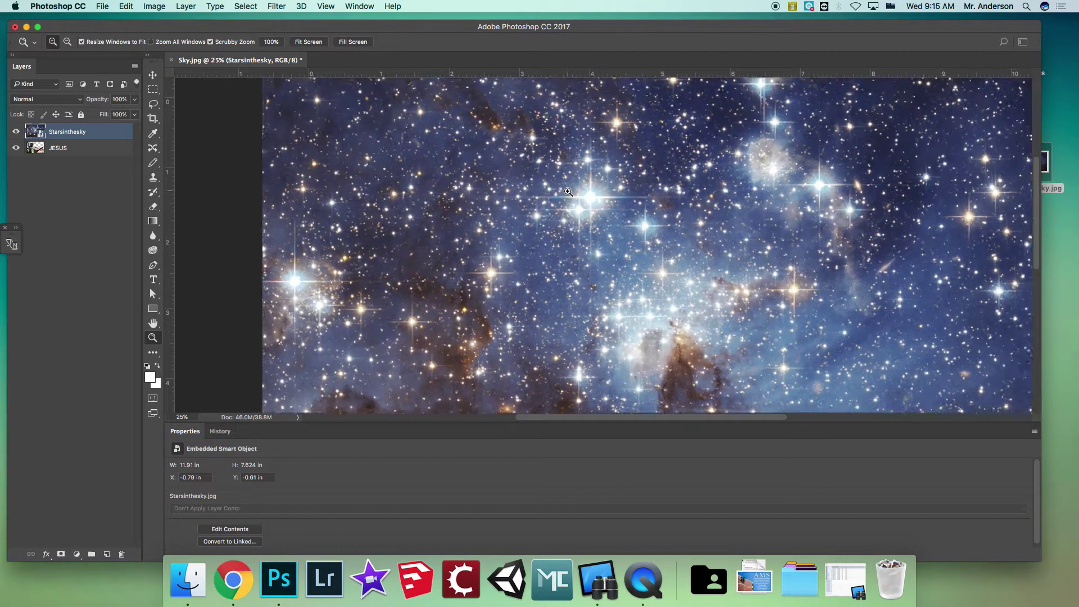
{"action": "left_click", "coordinate": [444, 206], "text": "alt"}
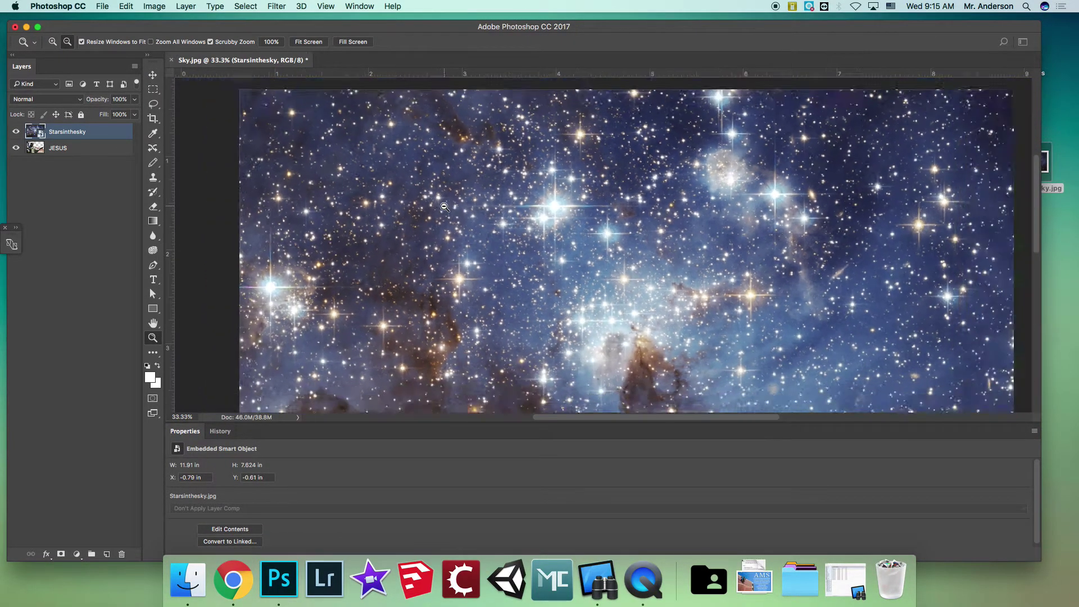
Step: Rename the Starsinthesky layer to SKY
{"action": "left_click", "coordinate": [444, 207], "text": "alt"}
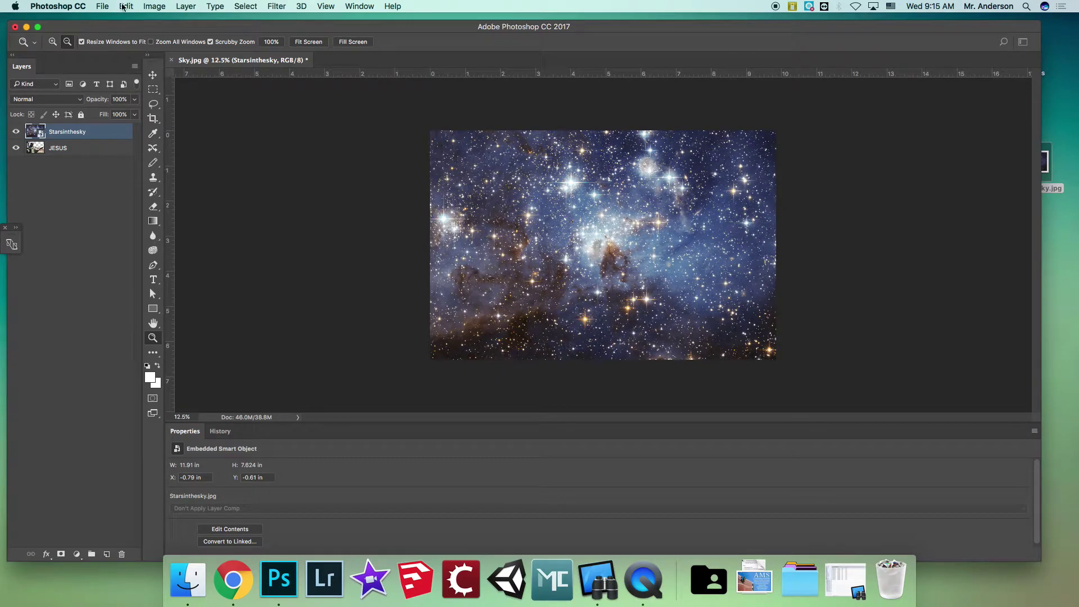
{"action": "key", "text": "v"}
{"action": "double_click", "coordinate": [68, 133]}
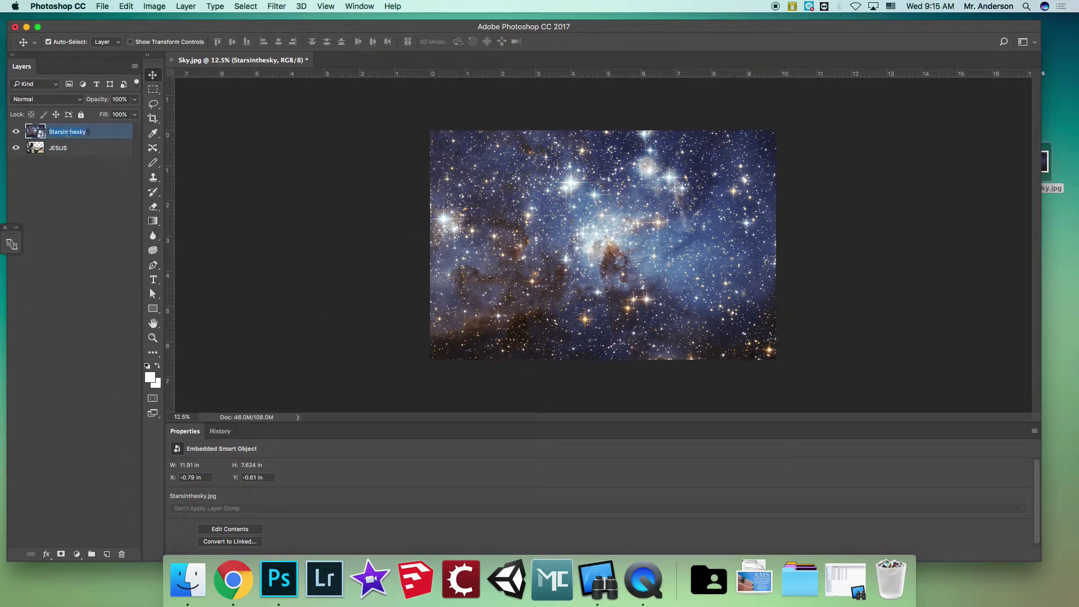
{"action": "type", "text": "SKY"}
{"action": "key", "text": "Return"}
Step: Drag the JESUS layer above the SKY layer in the Layers panel
{"action": "left_click", "coordinate": [81, 148]}
{"action": "left_click", "coordinate": [90, 132]}
{"action": "left_click", "coordinate": [104, 149]}
{"action": "left_click", "coordinate": [103, 131]}
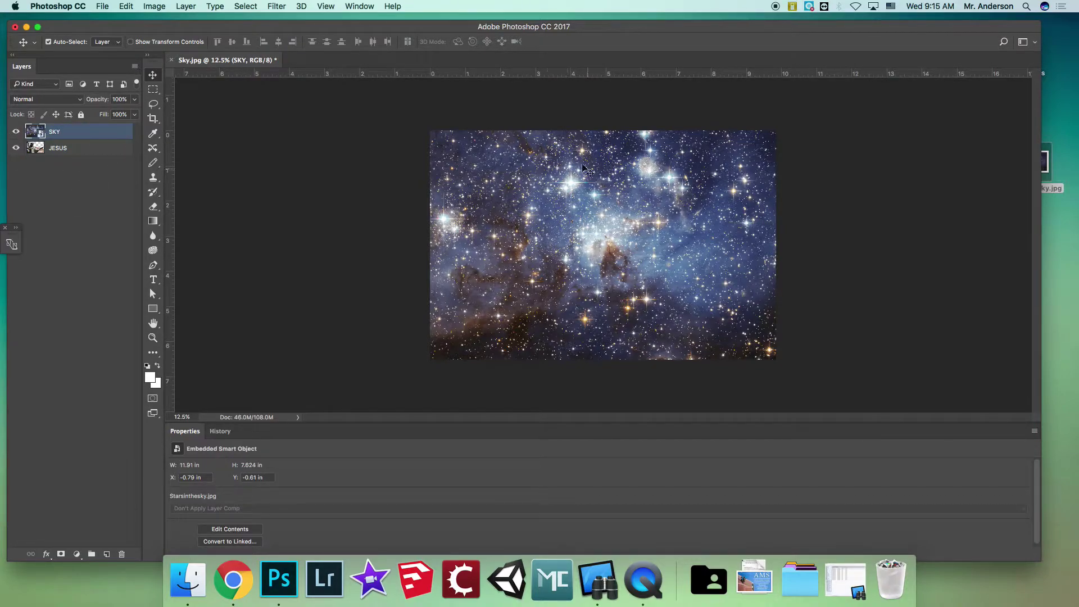
{"action": "left_click", "coordinate": [89, 153]}
{"action": "left_click", "coordinate": [89, 131]}
{"action": "left_click", "coordinate": [90, 151]}
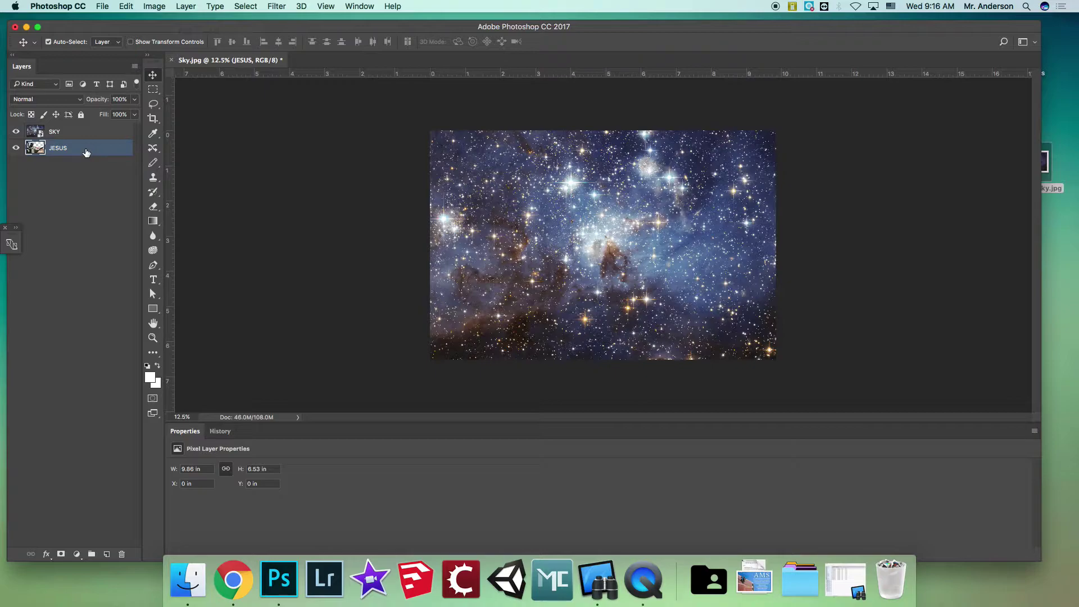
{"action": "left_click_drag", "start_coordinate": [86, 153], "coordinate": [84, 126]}
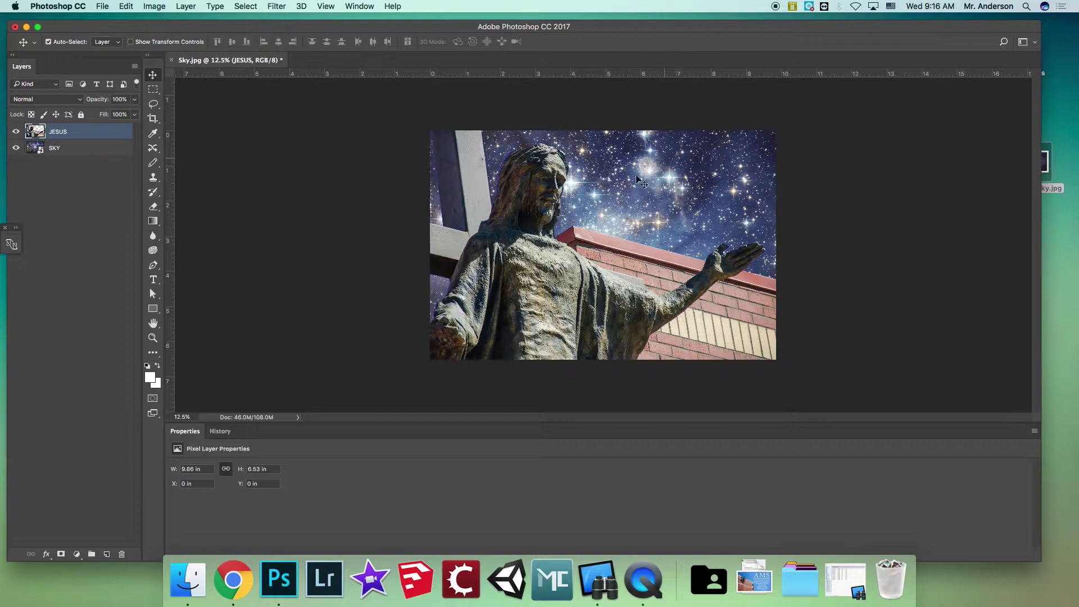
{"action": "left_click", "coordinate": [106, 151]}
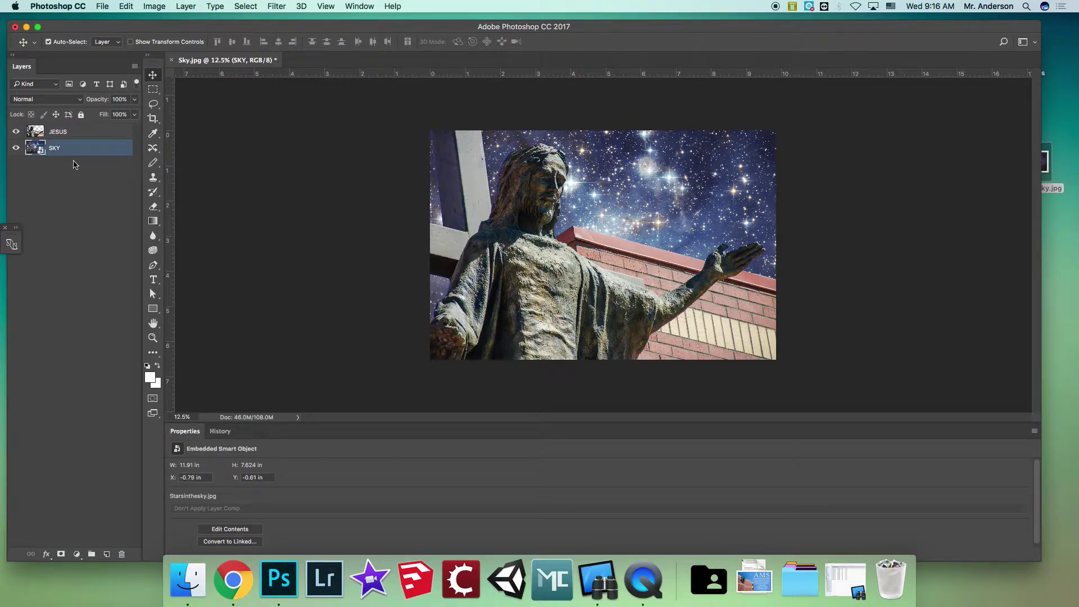
Step: Apply Brightness/Contrast with Brightness -35 and Contrast 78 to the SKY layer
{"action": "left_click", "coordinate": [155, 6]}
{"action": "mouse_move", "coordinate": [171, 39]}
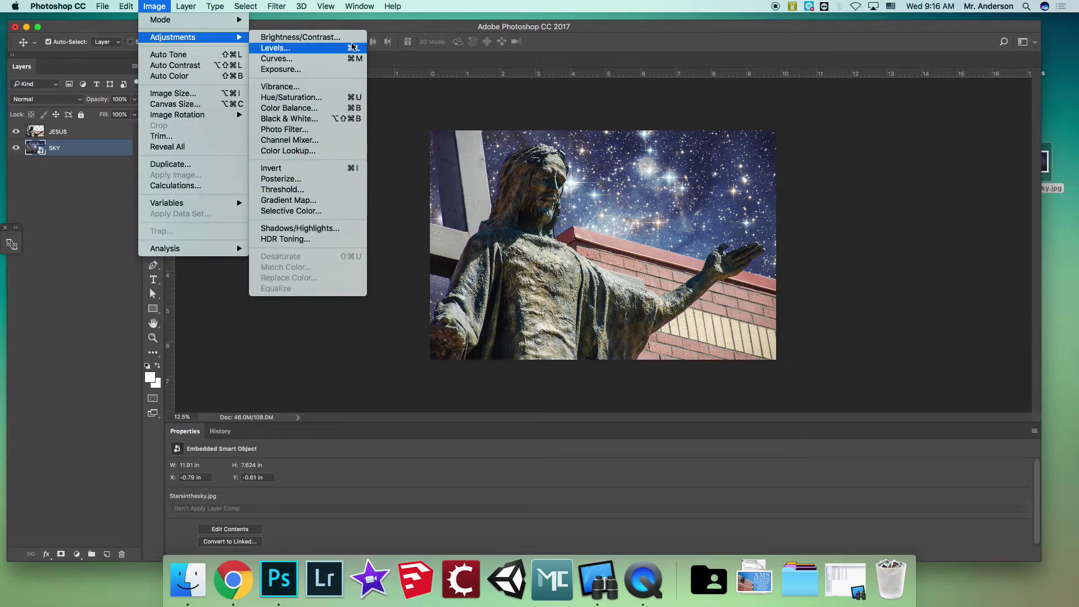
{"action": "left_click", "coordinate": [341, 38]}
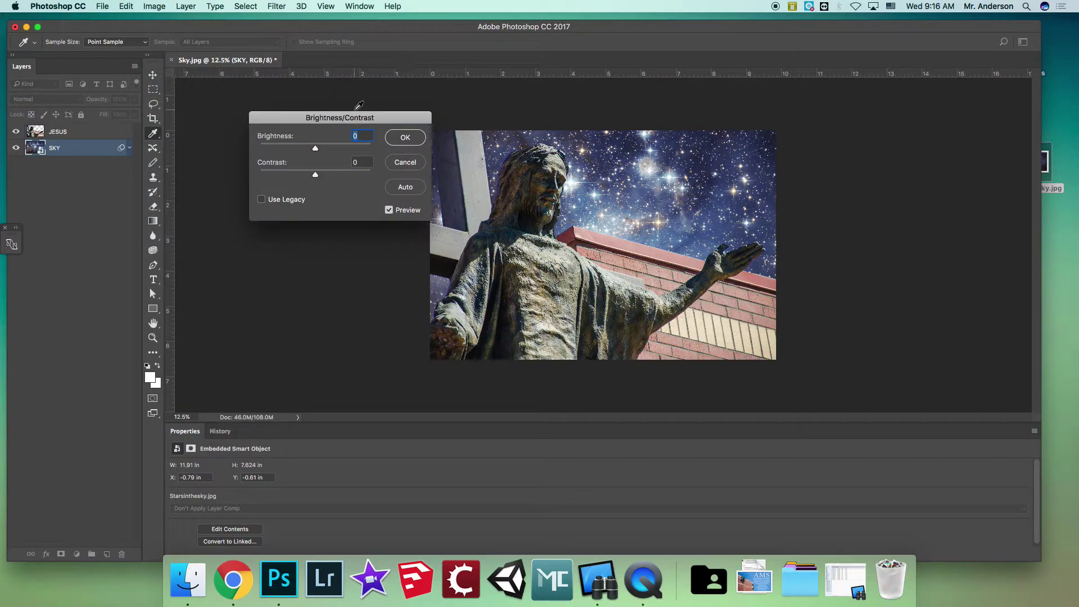
{"action": "left_click_drag", "start_coordinate": [338, 113], "coordinate": [314, 107]}
{"action": "left_click_drag", "start_coordinate": [291, 148], "coordinate": [333, 175]}
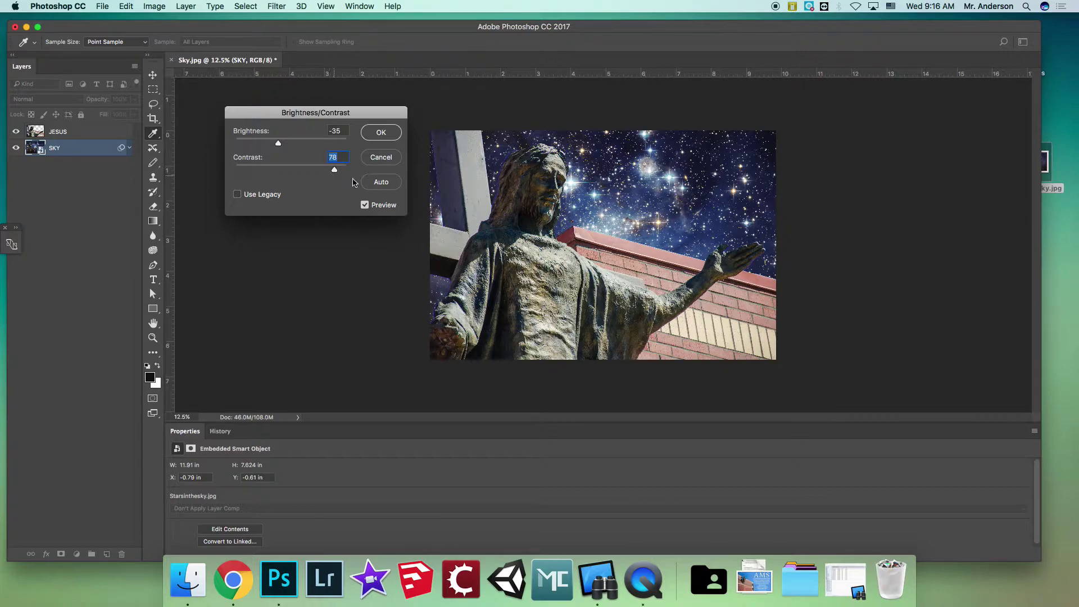
{"action": "left_click", "coordinate": [382, 133]}
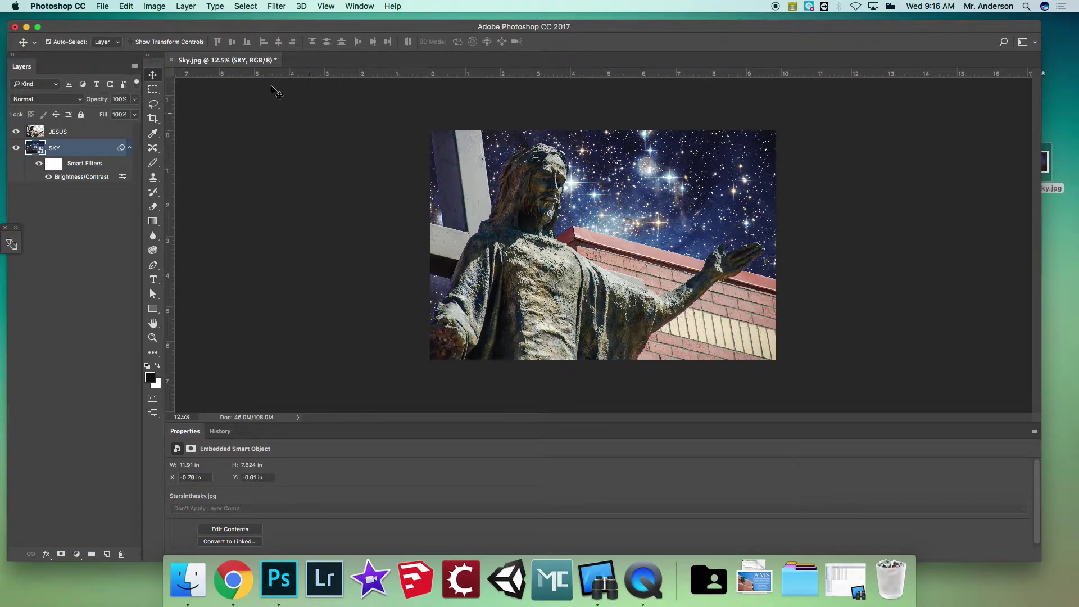
Step: Apply Hue/Saturation with Hue +10, Saturation +48 and Lightness -14 to the SKY layer
{"action": "left_click", "coordinate": [154, 7]}
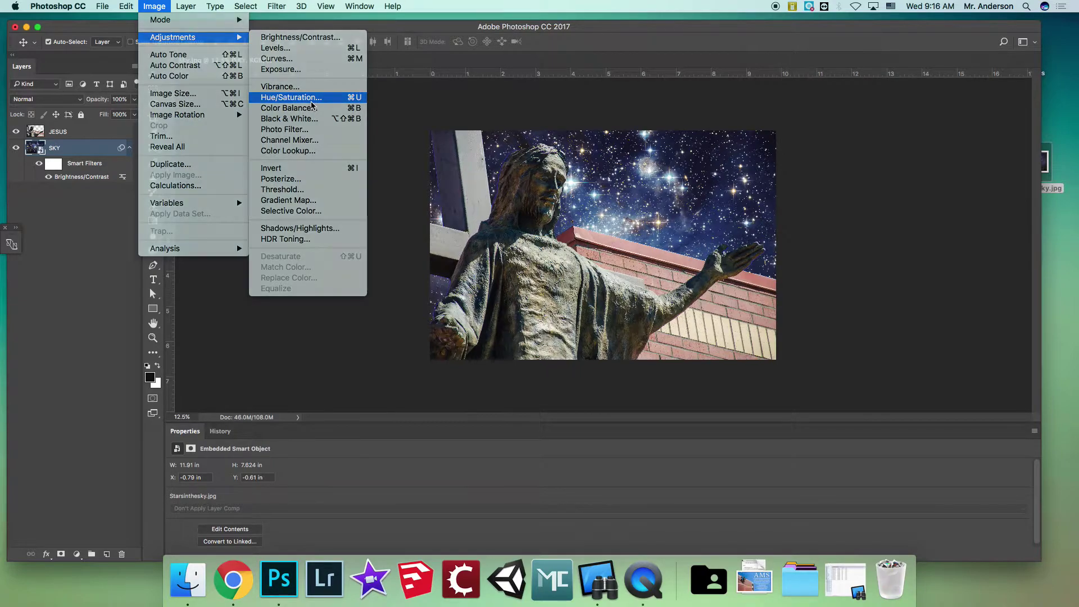
{"action": "left_click", "coordinate": [291, 98]}
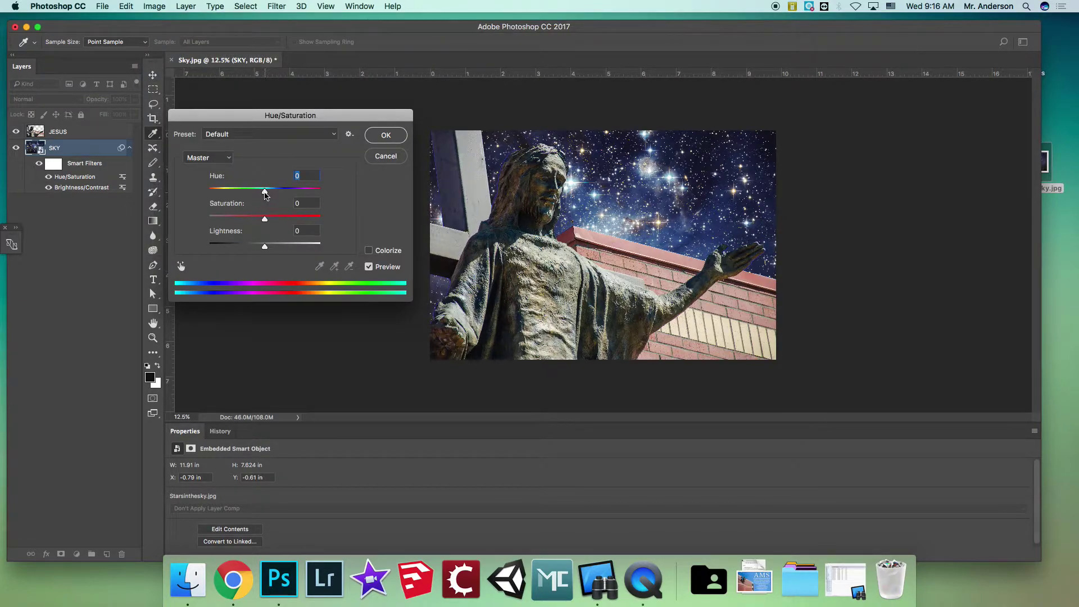
{"action": "mouse_move", "coordinate": [265, 193]}
{"action": "left_mouse_down"}
{"action": "mouse_move", "coordinate": [206, 193]}
{"action": "mouse_move", "coordinate": [304, 200]}
{"action": "mouse_move", "coordinate": [272, 195]}
{"action": "left_mouse_up"}
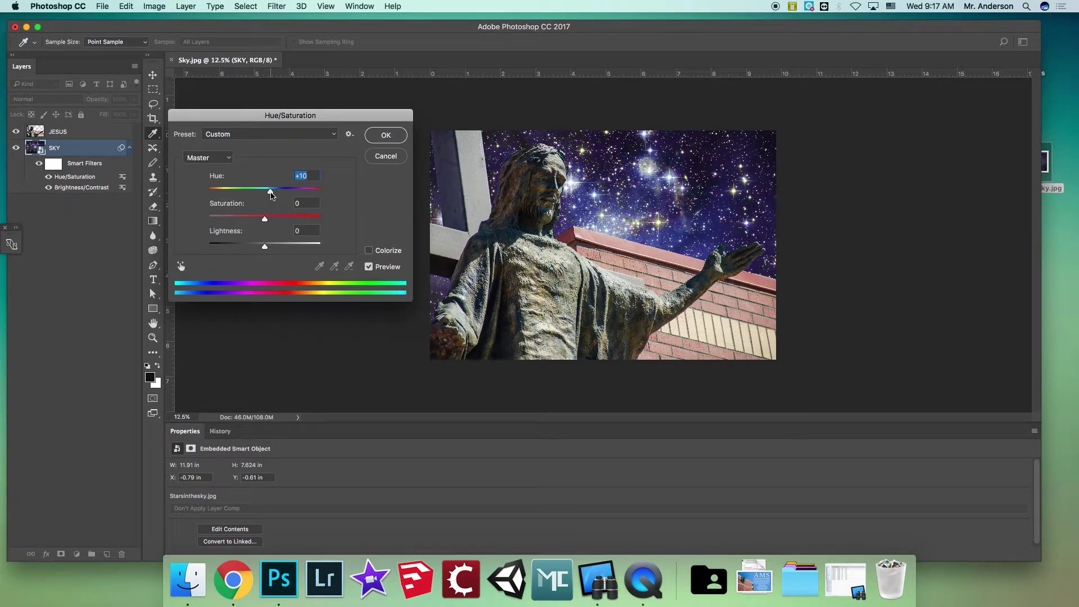
{"action": "left_click_drag", "start_coordinate": [265, 219], "coordinate": [257, 247]}
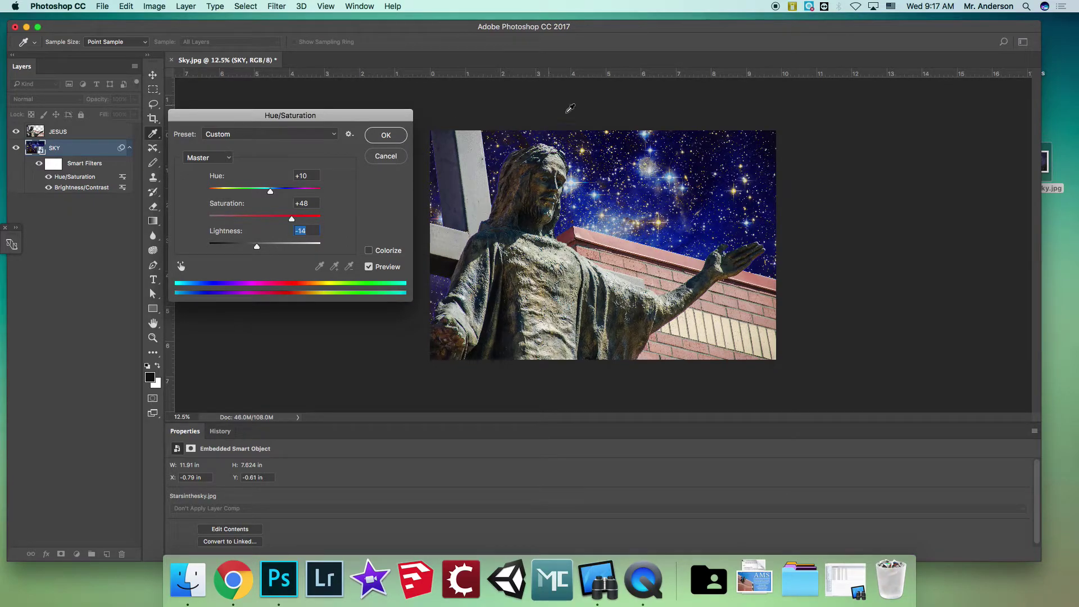
{"action": "left_click", "coordinate": [386, 135]}
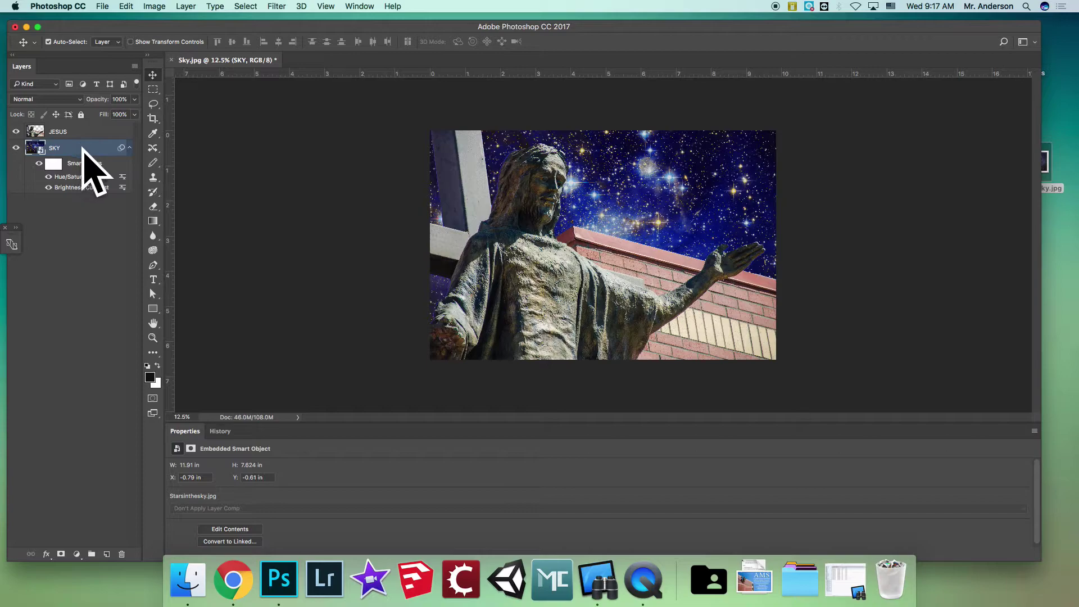
{"action": "left_click", "coordinate": [277, 7]}
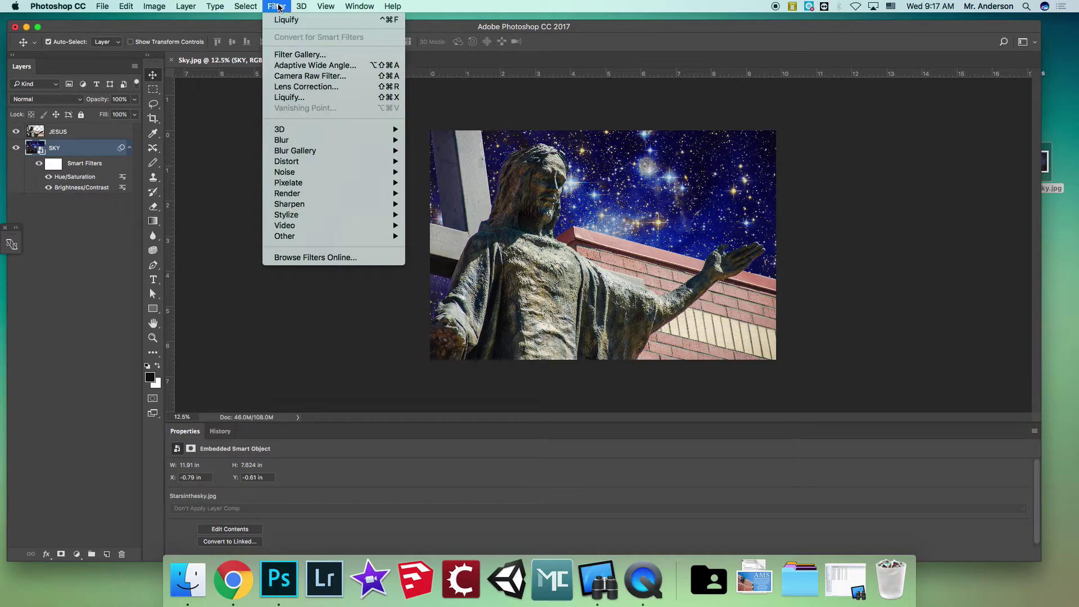
Step: Open Liquify on the SKY layer, zoom the preview to 12.5%, and set a 540 brush
{"action": "left_click", "coordinate": [308, 99]}
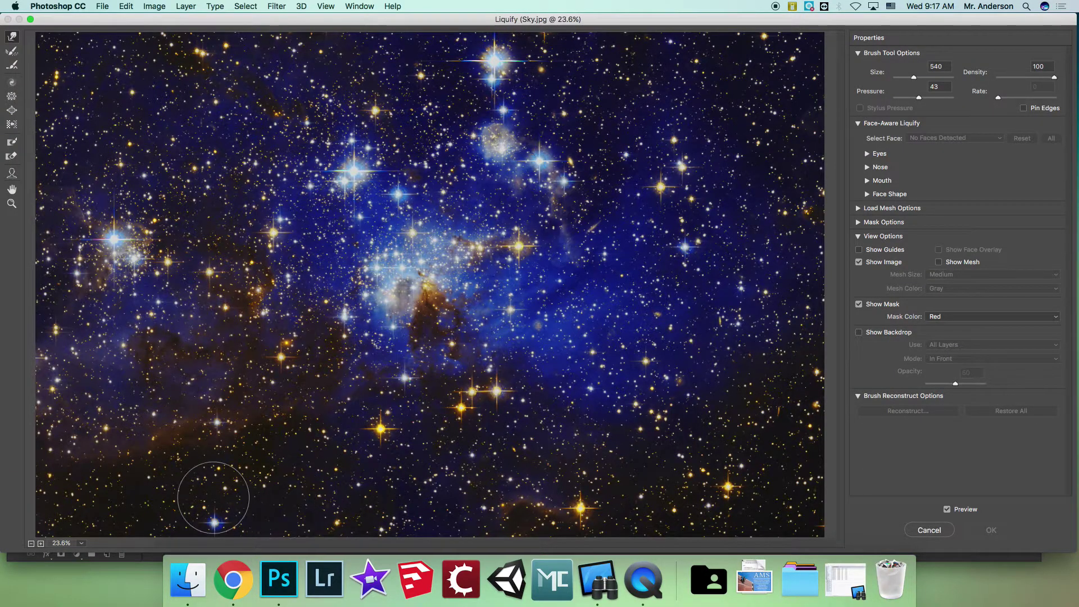
{"action": "left_click", "coordinate": [31, 544]}
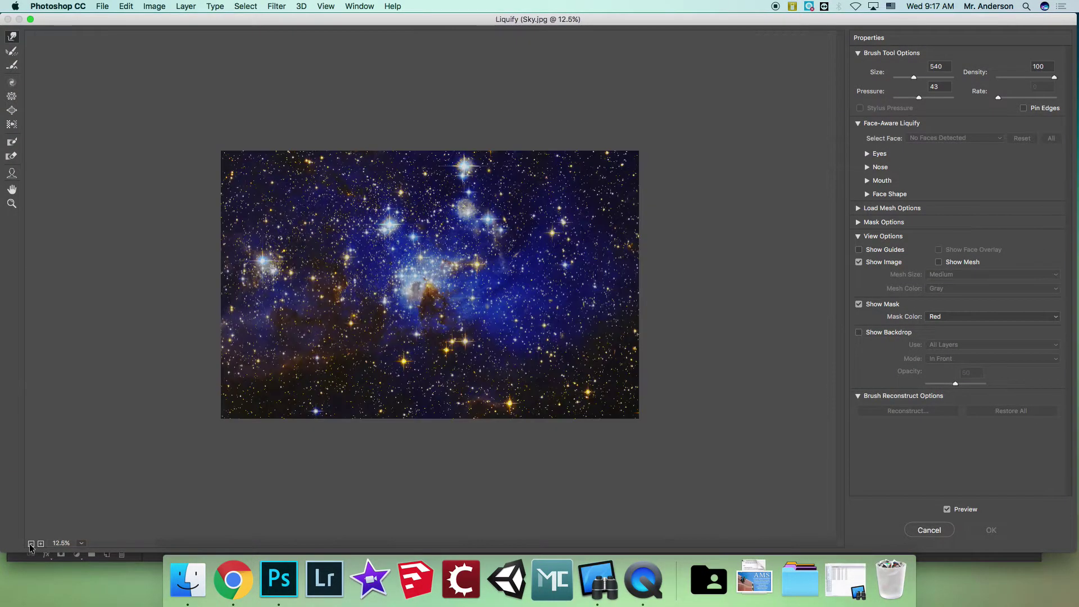
{"action": "left_click", "coordinate": [31, 544]}
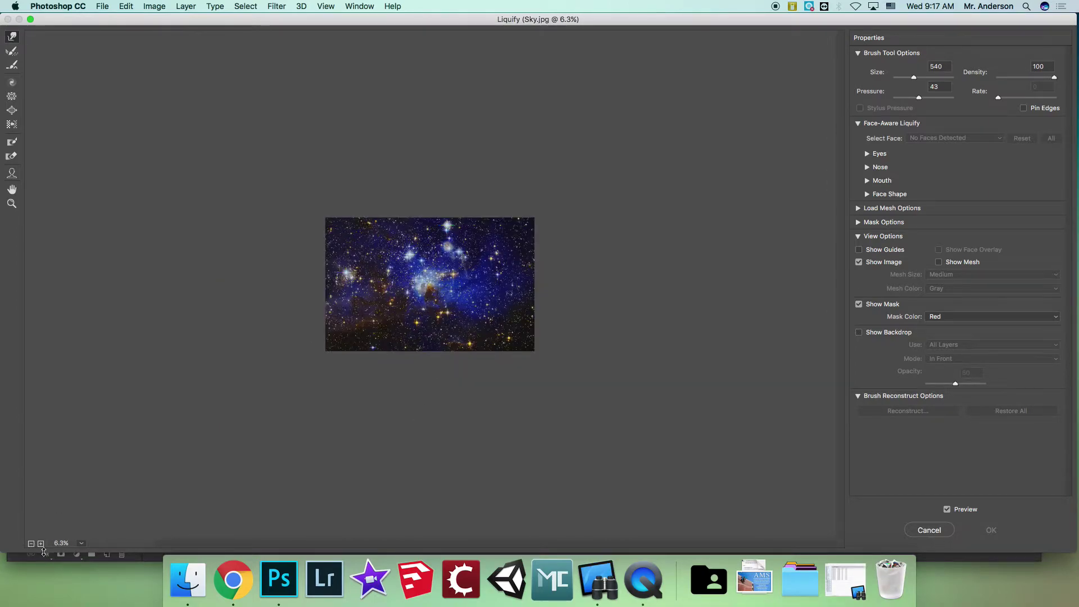
{"action": "left_click", "coordinate": [40, 544]}
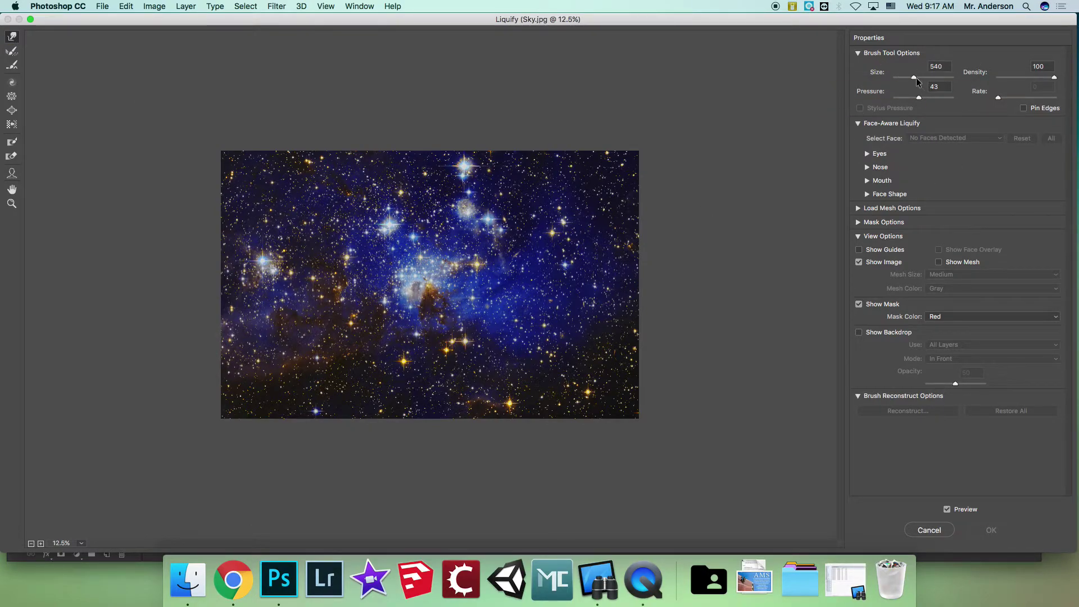
{"action": "left_click_drag", "start_coordinate": [914, 78], "coordinate": [922, 79]}
{"action": "left_click", "coordinate": [912, 77]}
{"action": "left_click", "coordinate": [915, 78]}
{"action": "left_click_drag", "start_coordinate": [918, 97], "coordinate": [920, 96]}
{"action": "left_click_drag", "start_coordinate": [922, 96], "coordinate": [921, 96]}
Step: Swirl the central nebula into a spiral with Forward Warp strokes at pressure 60, and apply
{"action": "mouse_move", "coordinate": [444, 287]}
{"action": "left_mouse_down"}
{"action": "mouse_move", "coordinate": [445, 256]}
{"action": "mouse_move", "coordinate": [405, 250]}
{"action": "mouse_move", "coordinate": [414, 231]}
{"action": "mouse_move", "coordinate": [397, 241]}
{"action": "mouse_move", "coordinate": [364, 205]}
{"action": "mouse_move", "coordinate": [293, 228]}
{"action": "mouse_move", "coordinate": [346, 292]}
{"action": "mouse_move", "coordinate": [355, 349]}
{"action": "mouse_move", "coordinate": [420, 342]}
{"action": "mouse_move", "coordinate": [435, 329]}
{"action": "mouse_move", "coordinate": [508, 366]}
{"action": "mouse_move", "coordinate": [549, 355]}
{"action": "mouse_move", "coordinate": [547, 334]}
{"action": "mouse_move", "coordinate": [503, 297]}
{"action": "mouse_move", "coordinate": [536, 273]}
{"action": "mouse_move", "coordinate": [566, 224]}
{"action": "mouse_move", "coordinate": [540, 186]}
{"action": "mouse_move", "coordinate": [475, 191]}
{"action": "left_mouse_up"}
{"action": "left_click_drag", "start_coordinate": [923, 97], "coordinate": [955, 97]}
{"action": "mouse_move", "coordinate": [461, 295]}
{"action": "left_mouse_down"}
{"action": "mouse_move", "coordinate": [491, 244]}
{"action": "mouse_move", "coordinate": [459, 209]}
{"action": "mouse_move", "coordinate": [402, 199]}
{"action": "mouse_move", "coordinate": [366, 229]}
{"action": "left_mouse_up"}
{"action": "left_click", "coordinate": [901, 97]}
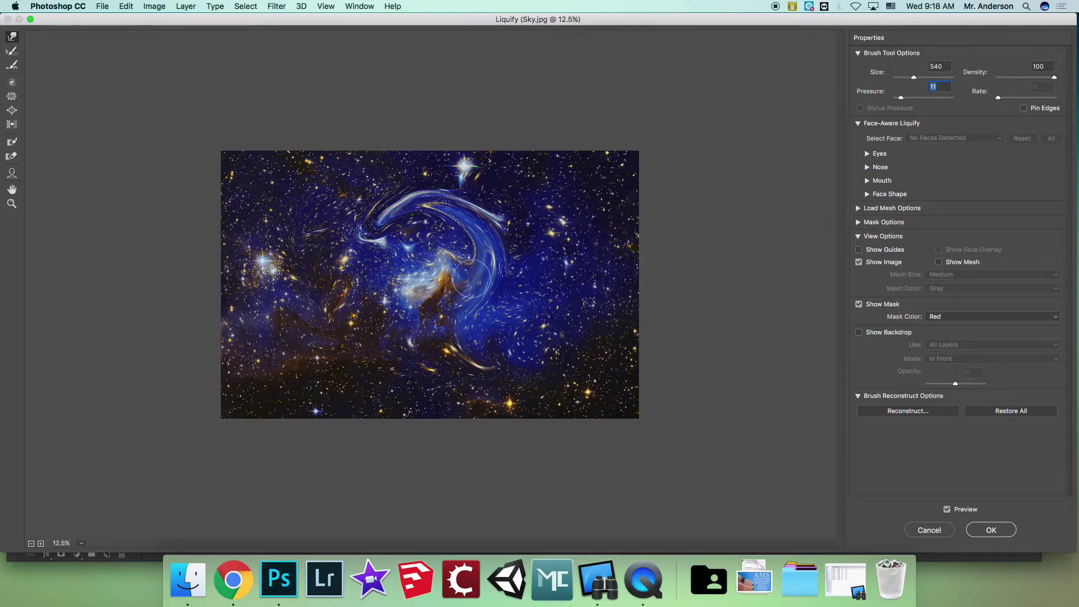
{"action": "mouse_move", "coordinate": [369, 328]}
{"action": "left_mouse_down"}
{"action": "mouse_move", "coordinate": [494, 271]}
{"action": "mouse_move", "coordinate": [518, 237]}
{"action": "left_mouse_up"}
{"action": "left_click", "coordinate": [929, 98]}
{"action": "mouse_move", "coordinate": [538, 312]}
{"action": "left_mouse_down"}
{"action": "mouse_move", "coordinate": [556, 361]}
{"action": "mouse_move", "coordinate": [631, 385]}
{"action": "mouse_move", "coordinate": [653, 374]}
{"action": "mouse_move", "coordinate": [618, 405]}
{"action": "left_mouse_up"}
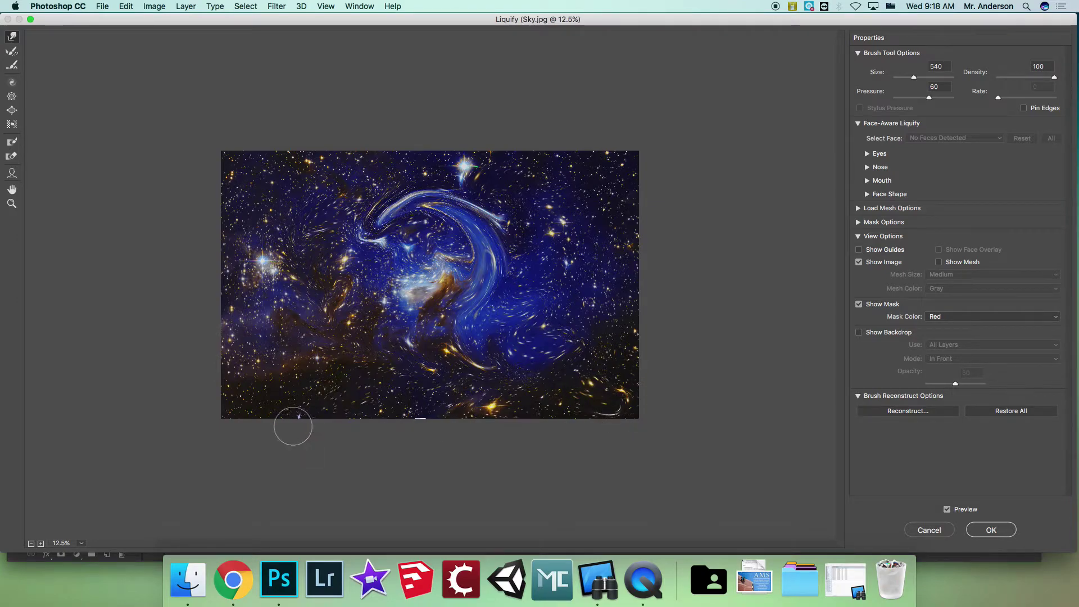
{"action": "mouse_move", "coordinate": [438, 433]}
{"action": "left_mouse_down"}
{"action": "mouse_move", "coordinate": [456, 320]}
{"action": "mouse_move", "coordinate": [423, 421]}
{"action": "mouse_move", "coordinate": [492, 294]}
{"action": "left_mouse_up"}
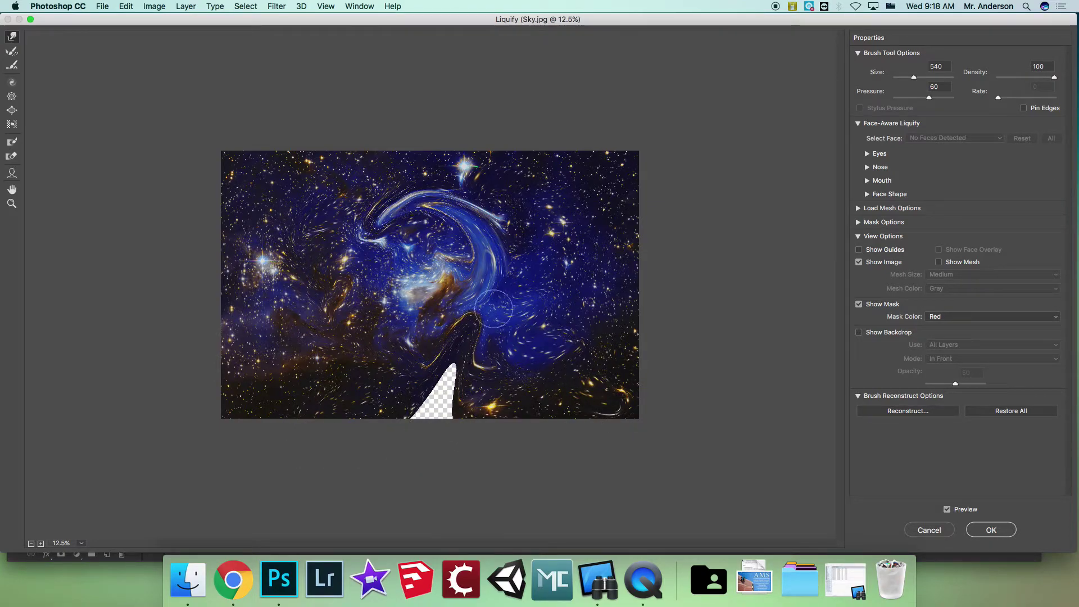
{"action": "left_click_drag", "start_coordinate": [440, 449], "coordinate": [511, 482]}
{"action": "mouse_move", "coordinate": [461, 326]}
{"action": "left_mouse_down"}
{"action": "mouse_move", "coordinate": [473, 308]}
{"action": "mouse_move", "coordinate": [453, 334]}
{"action": "mouse_move", "coordinate": [437, 404]}
{"action": "mouse_move", "coordinate": [442, 447]}
{"action": "mouse_move", "coordinate": [454, 444]}
{"action": "mouse_move", "coordinate": [406, 408]}
{"action": "mouse_move", "coordinate": [416, 382]}
{"action": "mouse_move", "coordinate": [294, 411]}
{"action": "mouse_move", "coordinate": [289, 366]}
{"action": "mouse_move", "coordinate": [365, 305]}
{"action": "mouse_move", "coordinate": [367, 213]}
{"action": "mouse_move", "coordinate": [355, 180]}
{"action": "mouse_move", "coordinate": [294, 156]}
{"action": "mouse_move", "coordinate": [257, 168]}
{"action": "mouse_move", "coordinate": [284, 222]}
{"action": "mouse_move", "coordinate": [236, 272]}
{"action": "mouse_move", "coordinate": [331, 119]}
{"action": "mouse_move", "coordinate": [293, 167]}
{"action": "mouse_move", "coordinate": [568, 242]}
{"action": "left_mouse_up"}
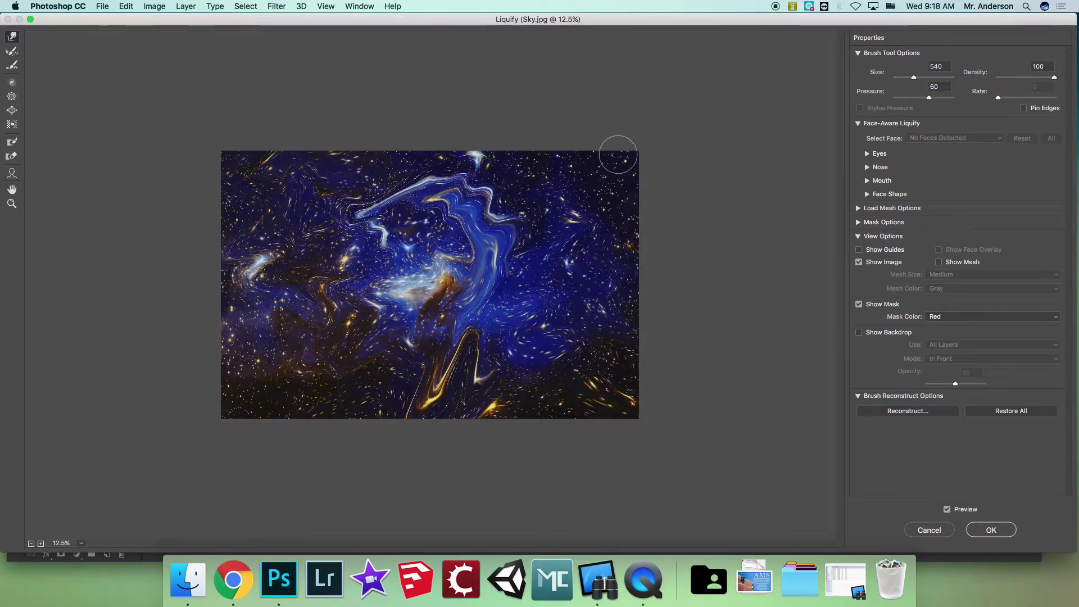
{"action": "mouse_move", "coordinate": [559, 200]}
{"action": "left_mouse_down"}
{"action": "mouse_move", "coordinate": [359, 264]}
{"action": "mouse_move", "coordinate": [441, 203]}
{"action": "mouse_move", "coordinate": [481, 231]}
{"action": "left_mouse_up"}
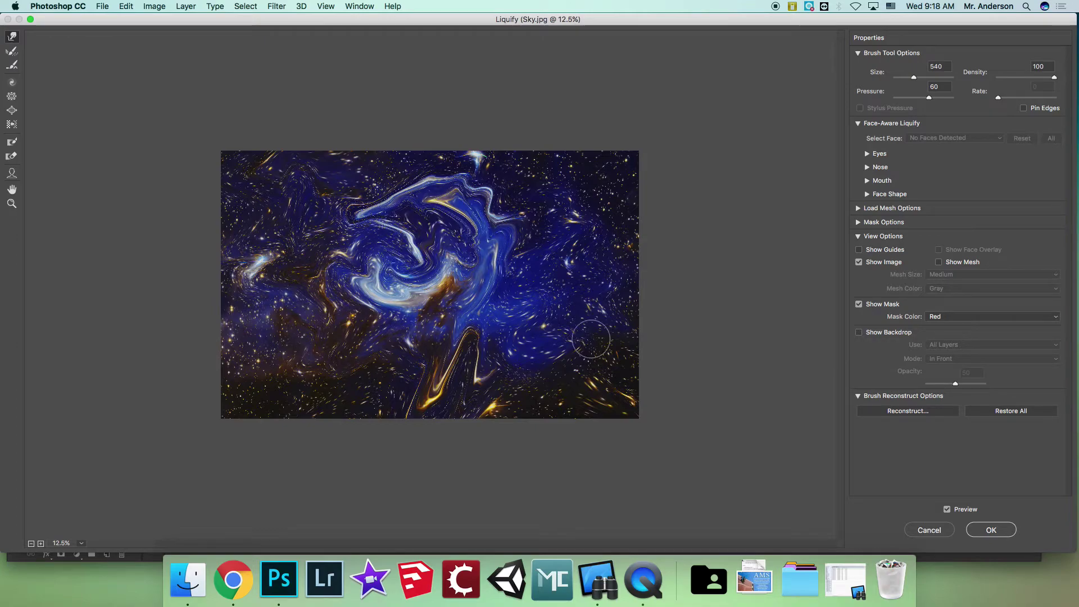
{"action": "left_click", "coordinate": [994, 531]}
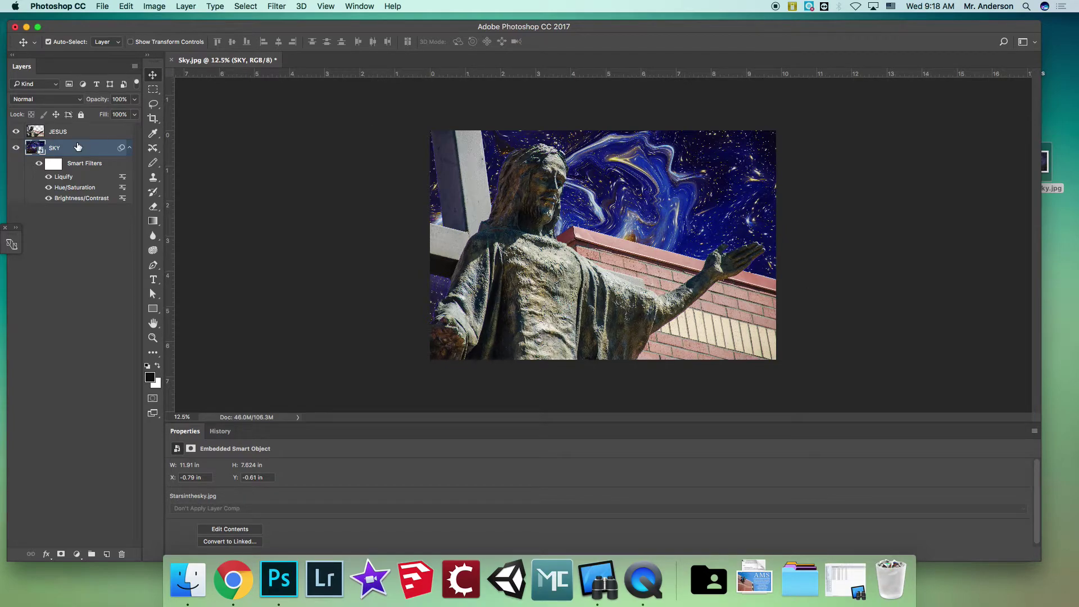
{"action": "left_click", "coordinate": [169, 7]}
Step: Shift the SKY layer's hue to +26 to turn the galaxy purple, then select the JESUS layer
{"action": "mouse_move", "coordinate": [172, 37]}
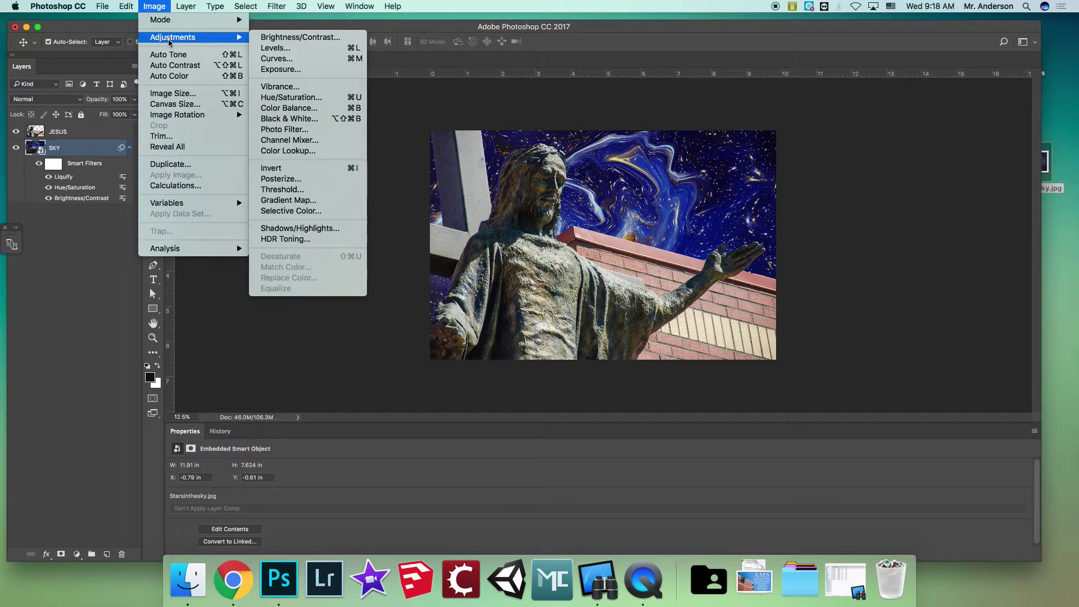
{"action": "left_click", "coordinate": [325, 97]}
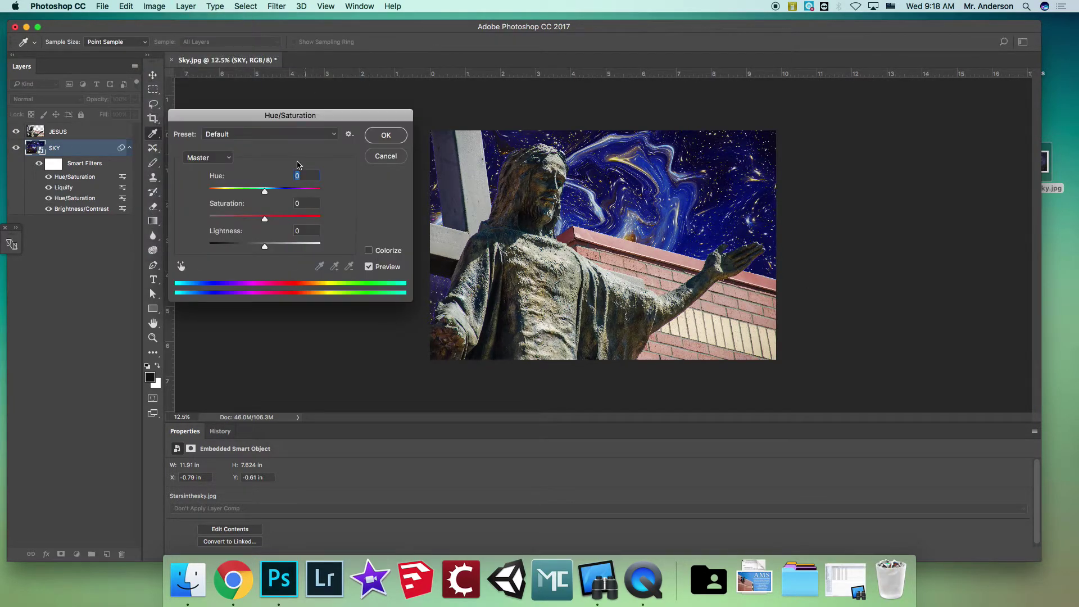
{"action": "mouse_move", "coordinate": [264, 190]}
{"action": "left_mouse_down"}
{"action": "mouse_move", "coordinate": [251, 193]}
{"action": "mouse_move", "coordinate": [281, 195]}
{"action": "left_mouse_up"}
{"action": "left_click", "coordinate": [386, 135]}
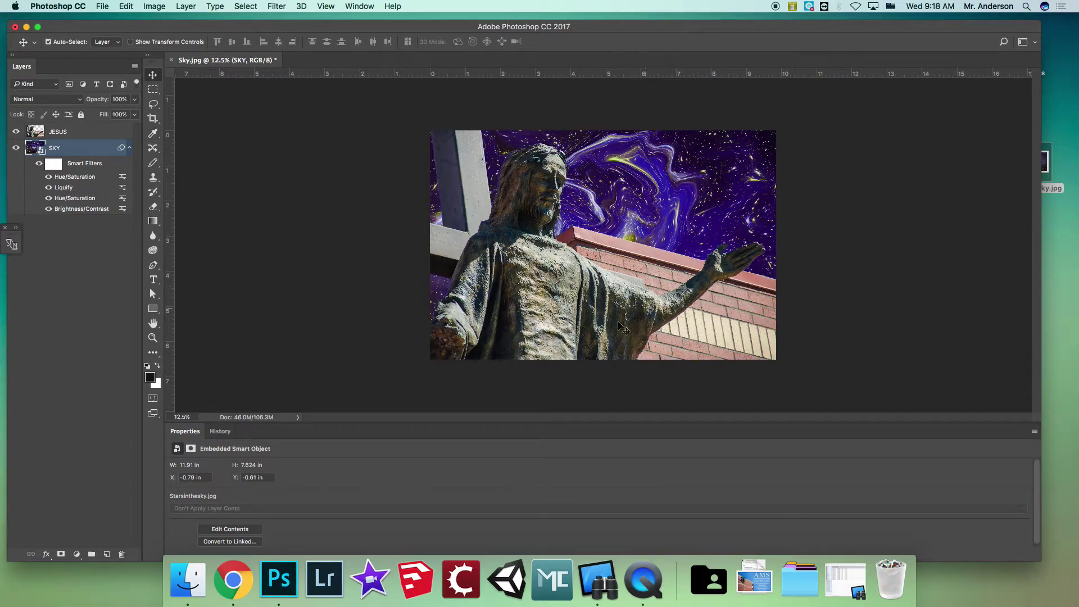
{"action": "left_click", "coordinate": [72, 130]}
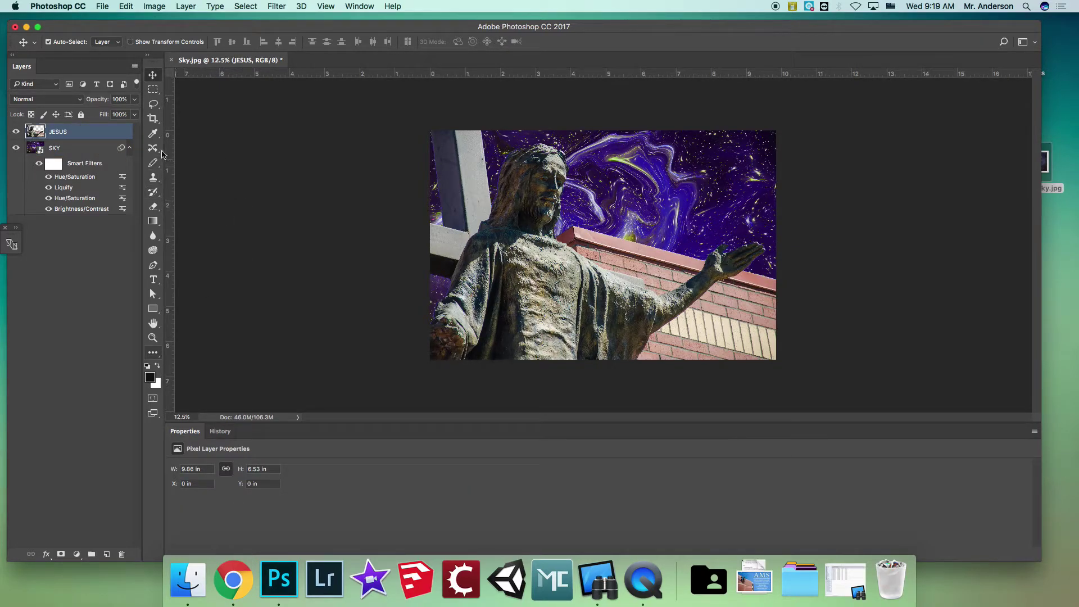
Step: With the Burn tool on Midtones, darken the statue's chest, robe, face and the cross's upper arm
{"action": "left_click", "coordinate": [152, 352]}
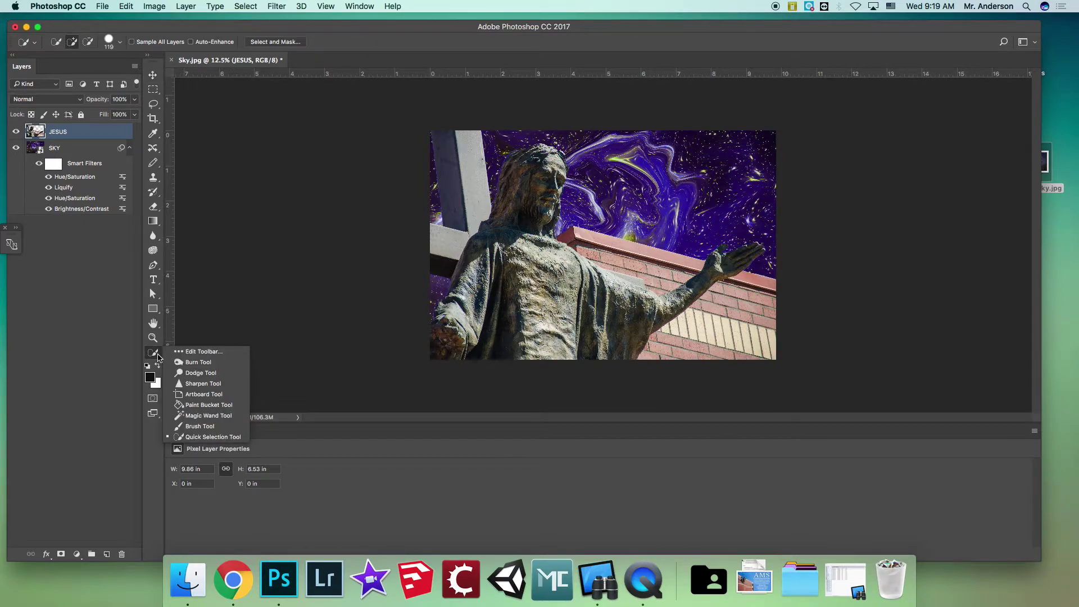
{"action": "left_click", "coordinate": [191, 369]}
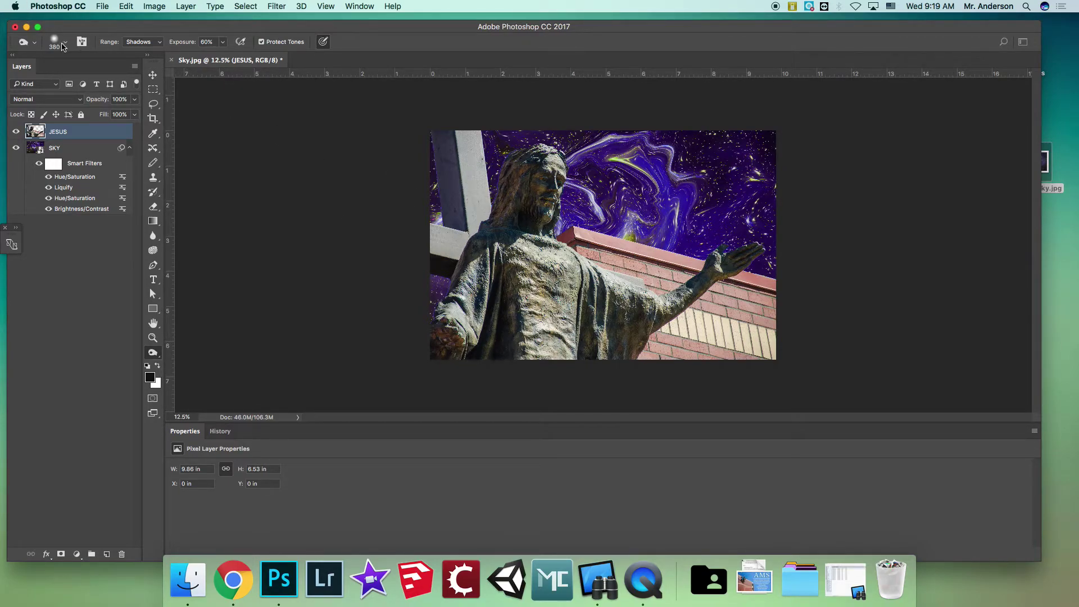
{"action": "left_click", "coordinate": [143, 42]}
{"action": "left_click", "coordinate": [144, 51]}
{"action": "mouse_move", "coordinate": [520, 245]}
{"action": "left_mouse_down"}
{"action": "mouse_move", "coordinate": [557, 264]}
{"action": "mouse_move", "coordinate": [523, 291]}
{"action": "mouse_move", "coordinate": [562, 354]}
{"action": "mouse_move", "coordinate": [489, 275]}
{"action": "mouse_move", "coordinate": [585, 288]}
{"action": "left_mouse_up"}
{"action": "mouse_move", "coordinate": [515, 246]}
{"action": "left_mouse_down"}
{"action": "mouse_move", "coordinate": [572, 343]}
{"action": "mouse_move", "coordinate": [544, 343]}
{"action": "mouse_move", "coordinate": [543, 267]}
{"action": "mouse_move", "coordinate": [508, 280]}
{"action": "mouse_move", "coordinate": [562, 337]}
{"action": "mouse_move", "coordinate": [548, 359]}
{"action": "mouse_move", "coordinate": [521, 297]}
{"action": "mouse_move", "coordinate": [544, 362]}
{"action": "mouse_move", "coordinate": [592, 271]}
{"action": "mouse_move", "coordinate": [659, 303]}
{"action": "mouse_move", "coordinate": [565, 262]}
{"action": "mouse_move", "coordinate": [571, 254]}
{"action": "mouse_move", "coordinate": [544, 236]}
{"action": "mouse_move", "coordinate": [541, 157]}
{"action": "mouse_move", "coordinate": [556, 166]}
{"action": "mouse_move", "coordinate": [460, 326]}
{"action": "mouse_move", "coordinate": [517, 244]}
{"action": "mouse_move", "coordinate": [470, 314]}
{"action": "mouse_move", "coordinate": [437, 315]}
{"action": "mouse_move", "coordinate": [445, 331]}
{"action": "mouse_move", "coordinate": [515, 331]}
{"action": "mouse_move", "coordinate": [439, 258]}
{"action": "left_mouse_up"}
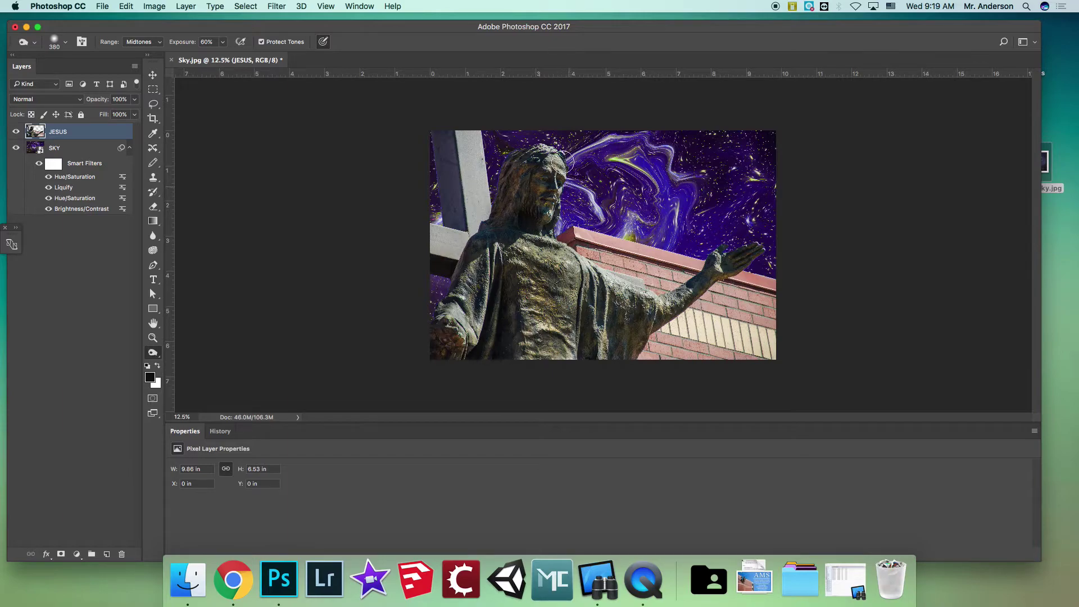
{"action": "left_click", "coordinate": [540, 187]}
{"action": "mouse_move", "coordinate": [474, 135]}
{"action": "left_mouse_down"}
{"action": "mouse_move", "coordinate": [482, 178]}
{"action": "mouse_move", "coordinate": [482, 227]}
{"action": "mouse_move", "coordinate": [473, 156]}
{"action": "mouse_move", "coordinate": [472, 226]}
{"action": "mouse_move", "coordinate": [436, 234]}
{"action": "mouse_move", "coordinate": [441, 252]}
{"action": "mouse_move", "coordinate": [463, 261]}
{"action": "mouse_move", "coordinate": [466, 159]}
{"action": "mouse_move", "coordinate": [451, 134]}
{"action": "mouse_move", "coordinate": [451, 171]}
{"action": "left_mouse_up"}
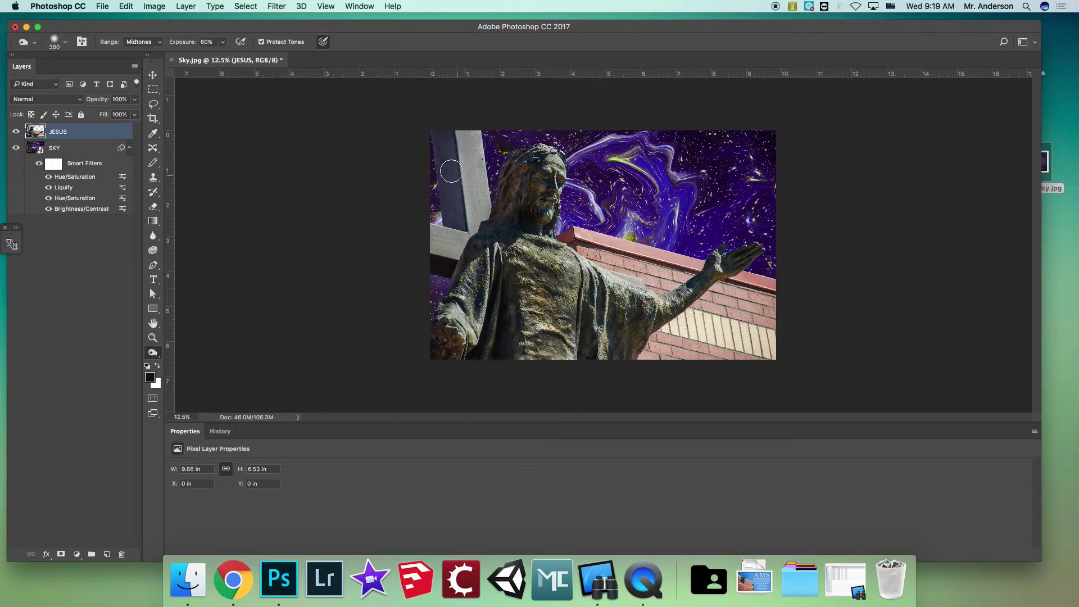
Step: Switch the burn range to Shadows and darken the cross's vertical beam and the lower sleeve
{"action": "left_click", "coordinate": [148, 41]}
{"action": "left_click", "coordinate": [140, 33]}
{"action": "mouse_move", "coordinate": [452, 176]}
{"action": "left_mouse_down"}
{"action": "mouse_move", "coordinate": [462, 256]}
{"action": "mouse_move", "coordinate": [492, 251]}
{"action": "mouse_move", "coordinate": [455, 278]}
{"action": "left_mouse_up"}
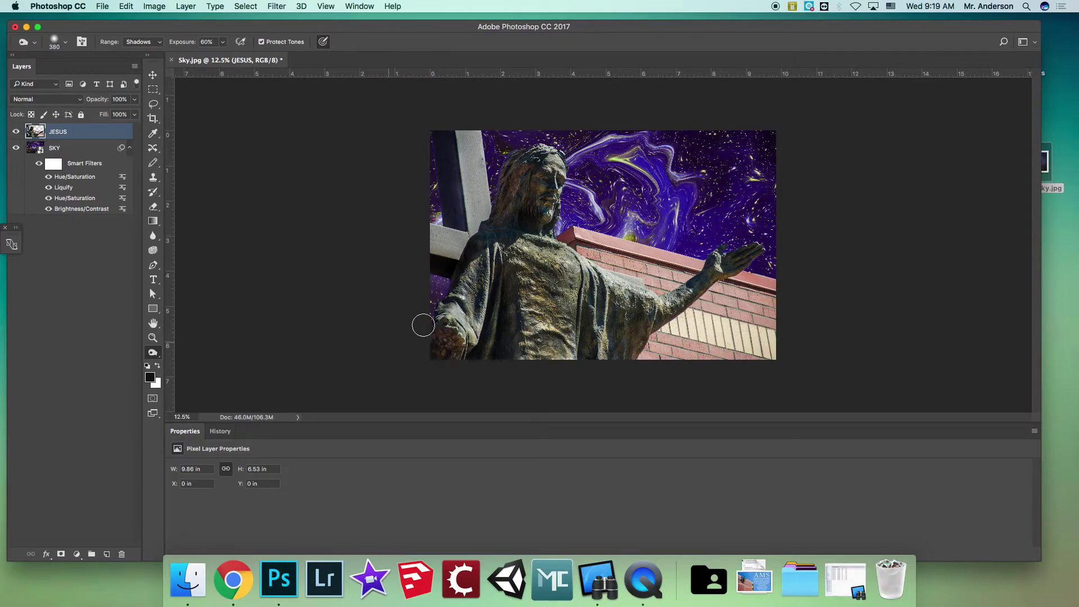
{"action": "mouse_move", "coordinate": [652, 336]}
{"action": "left_mouse_down"}
{"action": "mouse_move", "coordinate": [669, 321]}
{"action": "mouse_move", "coordinate": [629, 348]}
{"action": "mouse_move", "coordinate": [590, 354]}
{"action": "left_mouse_up"}
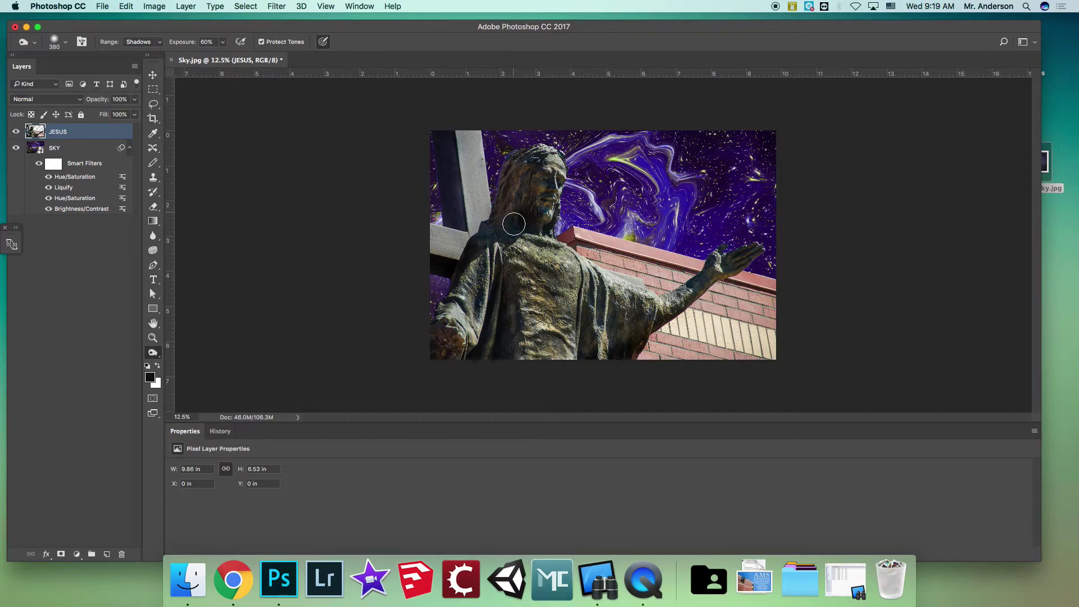
{"action": "left_click_drag", "start_coordinate": [156, 356], "coordinate": [188, 374]}
Step: Lighten the statue's face and hair with the Dodge tool on Shadows at 85% exposure
{"action": "left_click", "coordinate": [135, 43]}
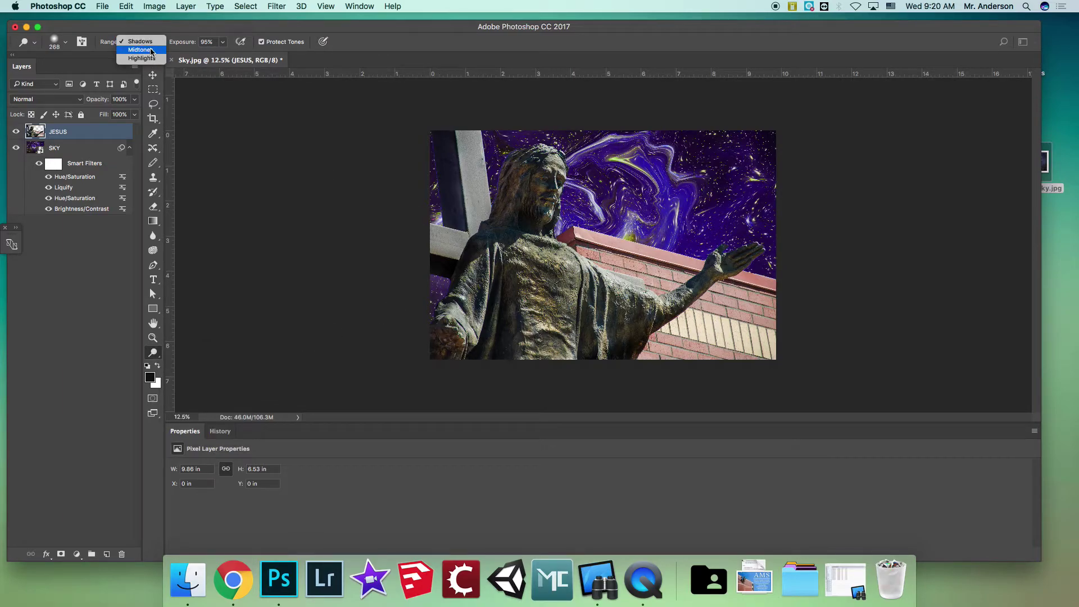
{"action": "left_click", "coordinate": [148, 44]}
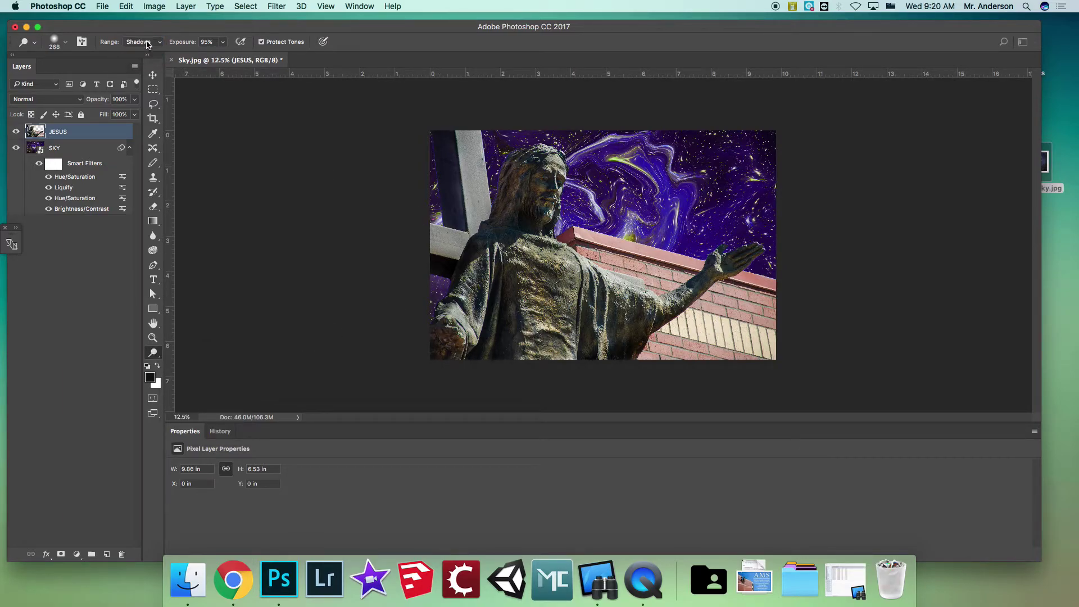
{"action": "left_click", "coordinate": [222, 43]}
{"action": "left_click", "coordinate": [218, 28]}
{"action": "mouse_move", "coordinate": [529, 194]}
{"action": "left_mouse_down"}
{"action": "mouse_move", "coordinate": [550, 161]}
{"action": "mouse_move", "coordinate": [548, 218]}
{"action": "mouse_move", "coordinate": [523, 211]}
{"action": "mouse_move", "coordinate": [565, 204]}
{"action": "mouse_move", "coordinate": [562, 194]}
{"action": "left_mouse_up"}
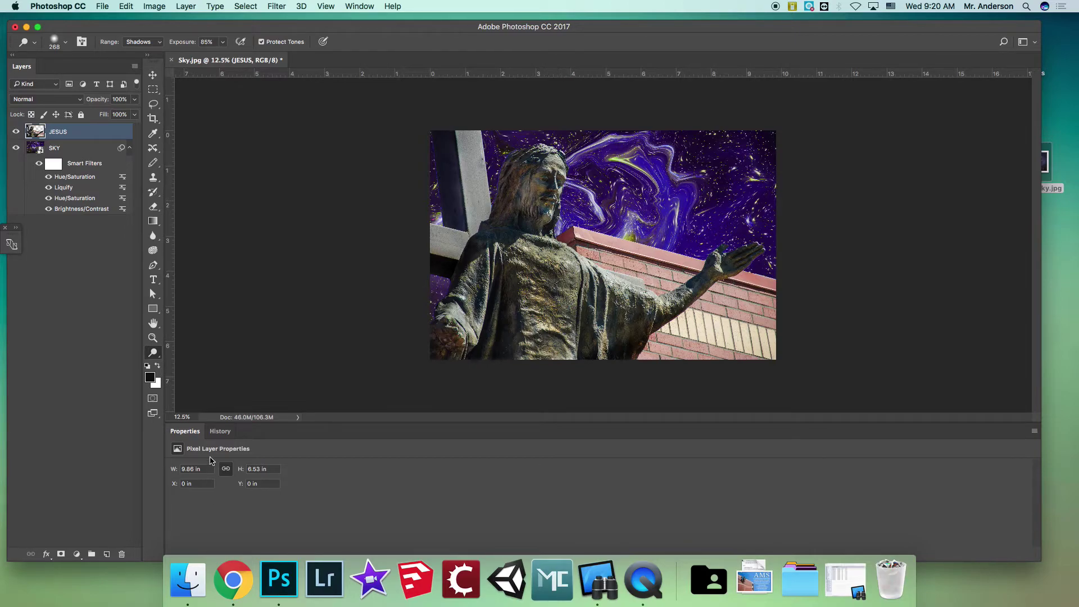
Step: Return to the Burn tool and darken the brick wall below the statue's arm
{"action": "left_click", "coordinate": [152, 76]}
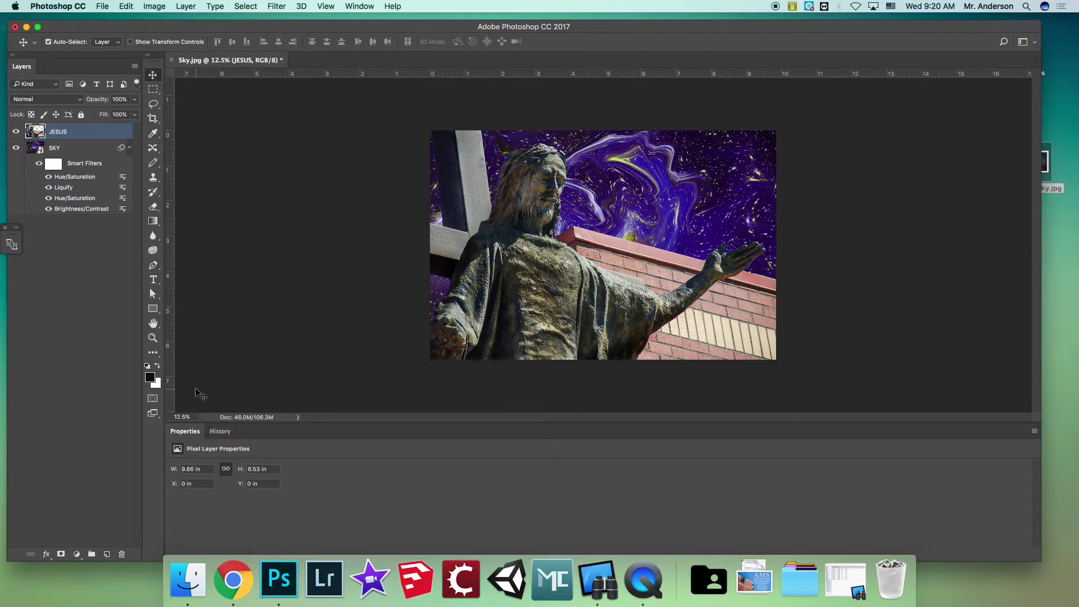
{"action": "left_click", "coordinate": [153, 353]}
{"action": "left_click", "coordinate": [183, 363]}
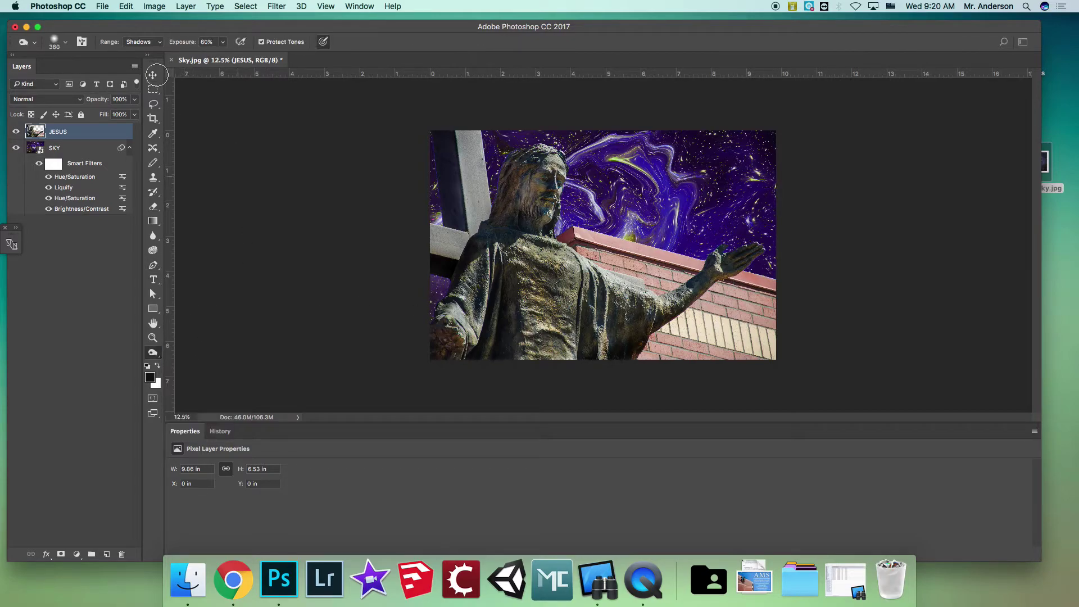
{"action": "mouse_move", "coordinate": [600, 255]}
{"action": "left_mouse_down"}
{"action": "mouse_move", "coordinate": [674, 298]}
{"action": "mouse_move", "coordinate": [691, 281]}
{"action": "mouse_move", "coordinate": [688, 325]}
{"action": "mouse_move", "coordinate": [702, 303]}
{"action": "mouse_move", "coordinate": [668, 347]}
{"action": "mouse_move", "coordinate": [641, 336]}
{"action": "mouse_move", "coordinate": [673, 357]}
{"action": "mouse_move", "coordinate": [868, 360]}
{"action": "left_mouse_up"}
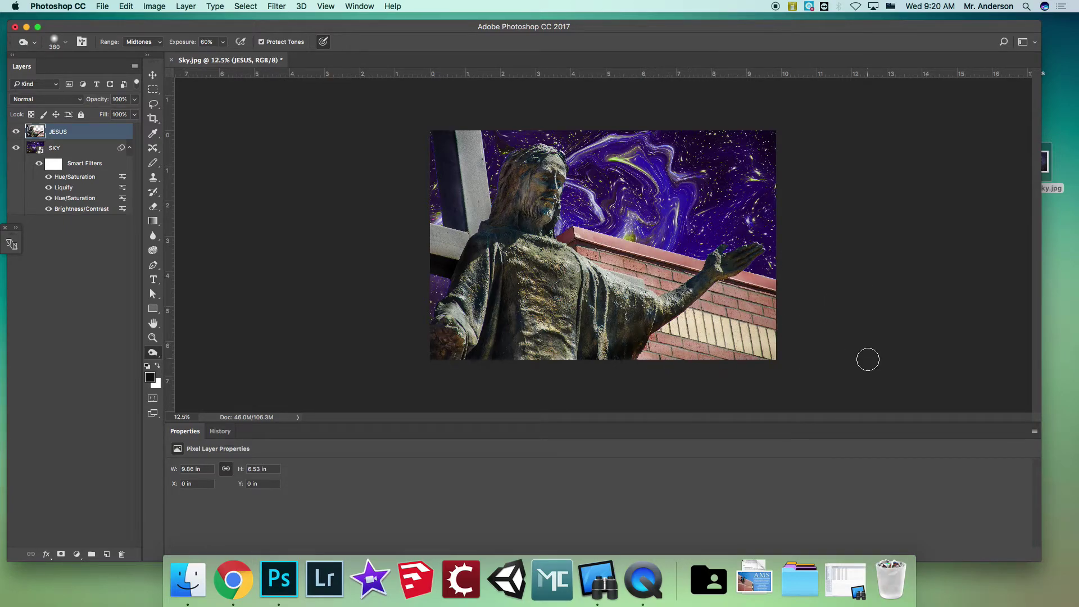
Step: Quick-select the brick wall beside the statue and delete it from the JESUS layer
{"action": "right_click", "coordinate": [155, 359]}
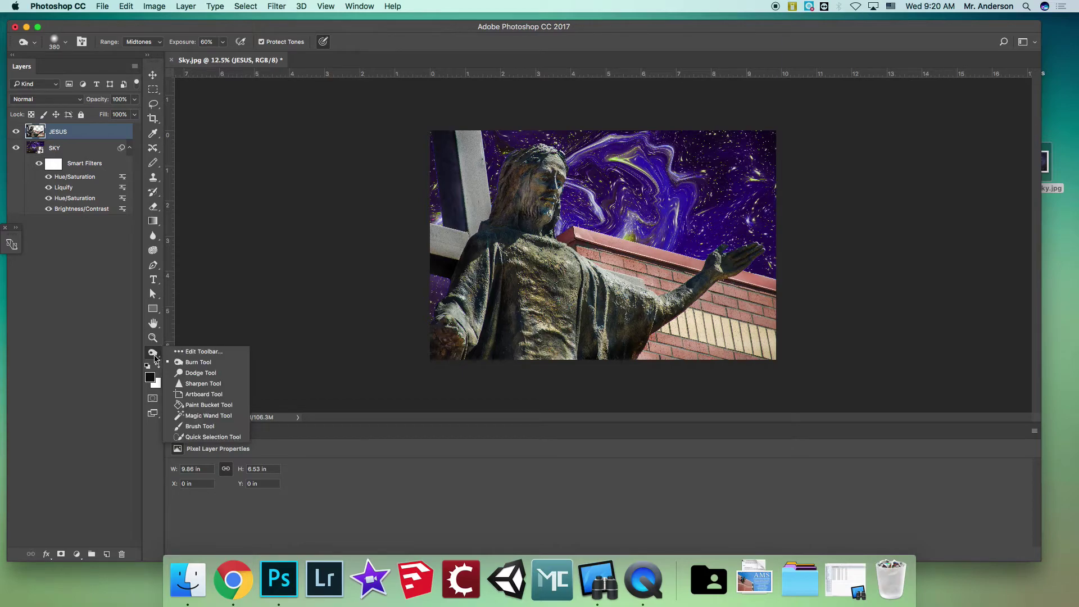
{"action": "left_click", "coordinate": [209, 436]}
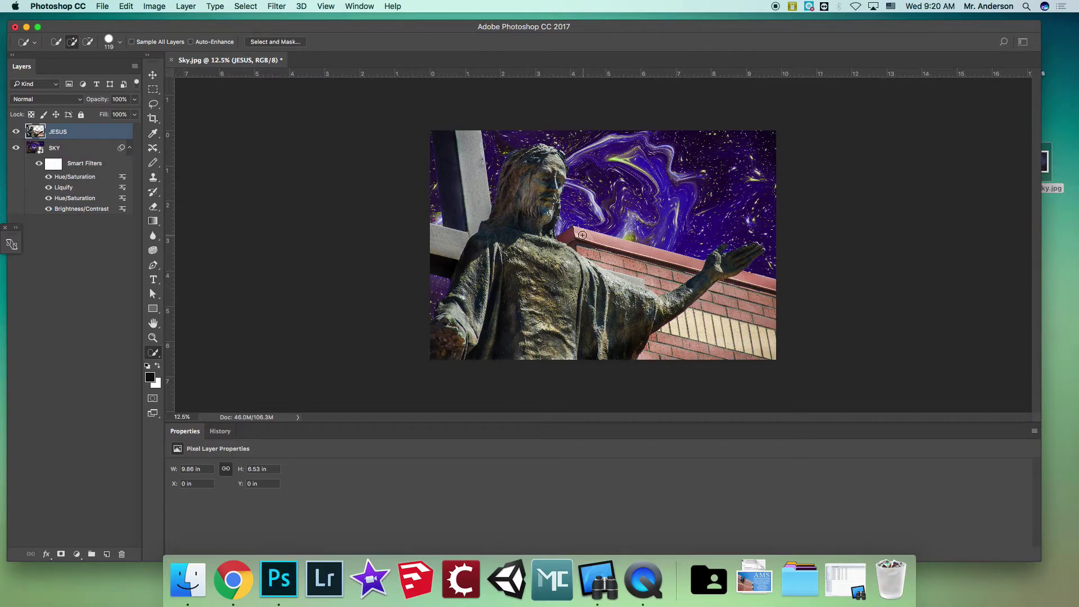
{"action": "mouse_move", "coordinate": [572, 233]}
{"action": "left_mouse_down"}
{"action": "mouse_move", "coordinate": [653, 277]}
{"action": "mouse_move", "coordinate": [633, 275]}
{"action": "mouse_move", "coordinate": [651, 266]}
{"action": "mouse_move", "coordinate": [683, 277]}
{"action": "mouse_move", "coordinate": [644, 293]}
{"action": "mouse_move", "coordinate": [637, 310]}
{"action": "mouse_move", "coordinate": [621, 286]}
{"action": "left_mouse_up"}
{"action": "key", "text": "alt"}
{"action": "mouse_move", "coordinate": [713, 307]}
{"action": "left_mouse_down"}
{"action": "mouse_move", "coordinate": [655, 345]}
{"action": "mouse_move", "coordinate": [658, 356]}
{"action": "mouse_move", "coordinate": [767, 345]}
{"action": "mouse_move", "coordinate": [752, 295]}
{"action": "left_mouse_up"}
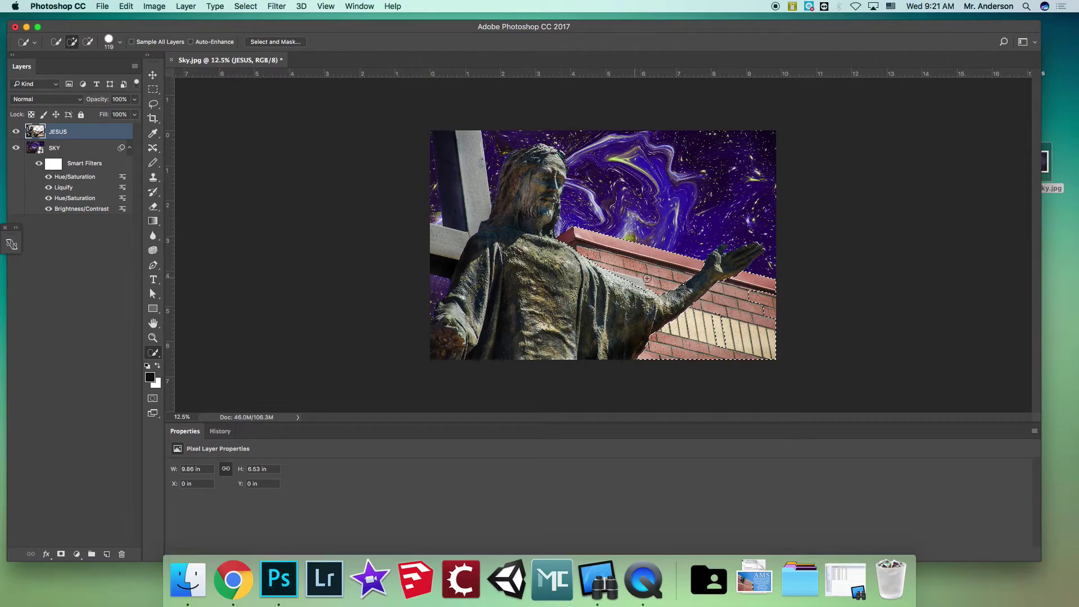
{"action": "left_click_drag", "start_coordinate": [718, 315], "coordinate": [773, 301]}
{"action": "key", "text": "Delete"}
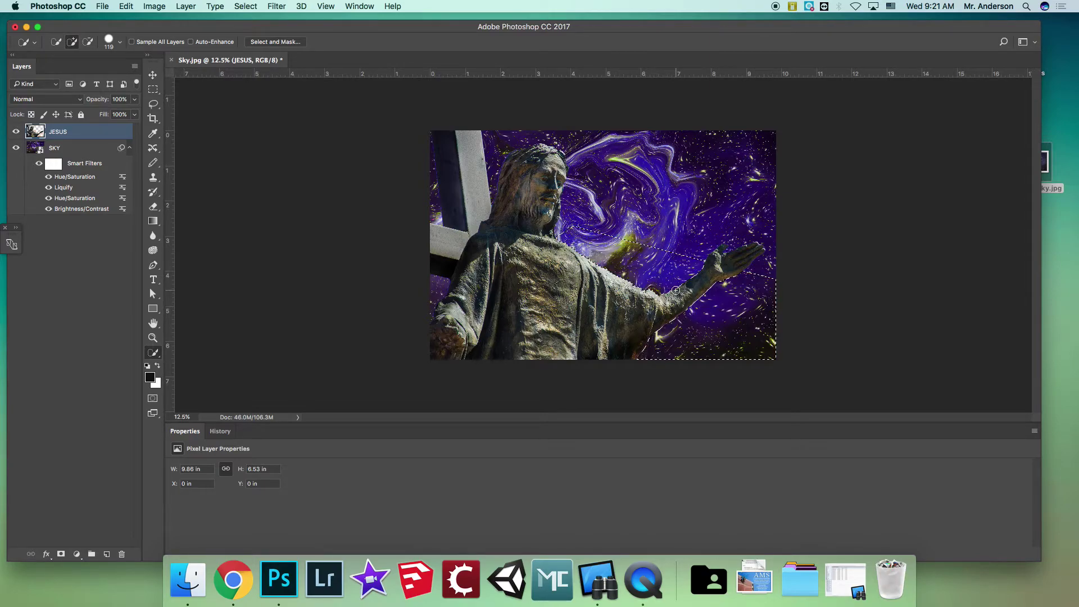
Step: Clear the brick wall selection and return to the Move tool
{"action": "left_click", "coordinate": [152, 75]}
{"action": "left_click", "coordinate": [152, 89]}
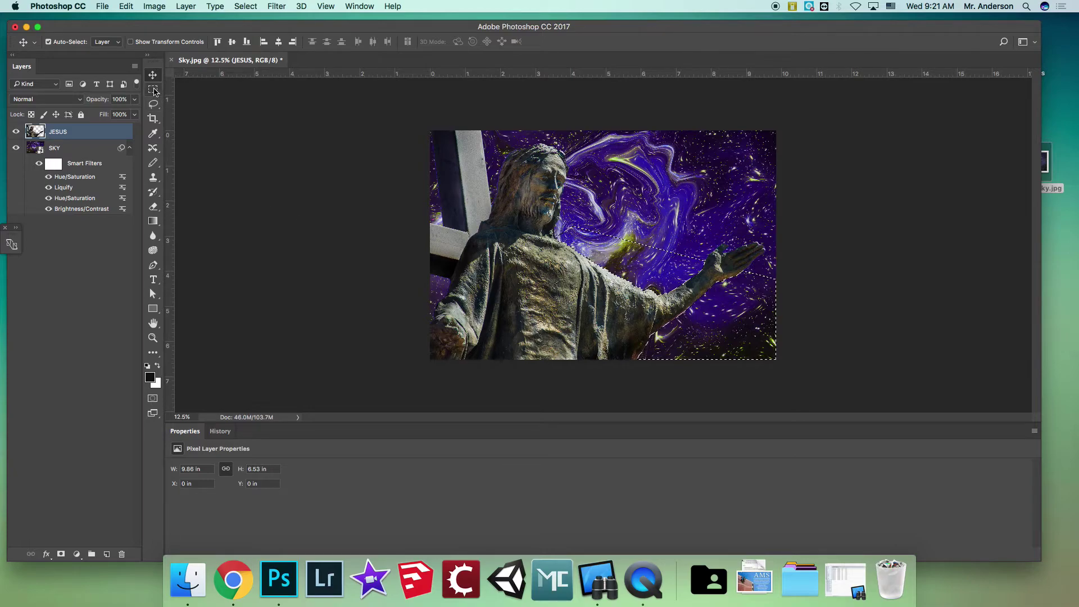
{"action": "left_click", "coordinate": [569, 188]}
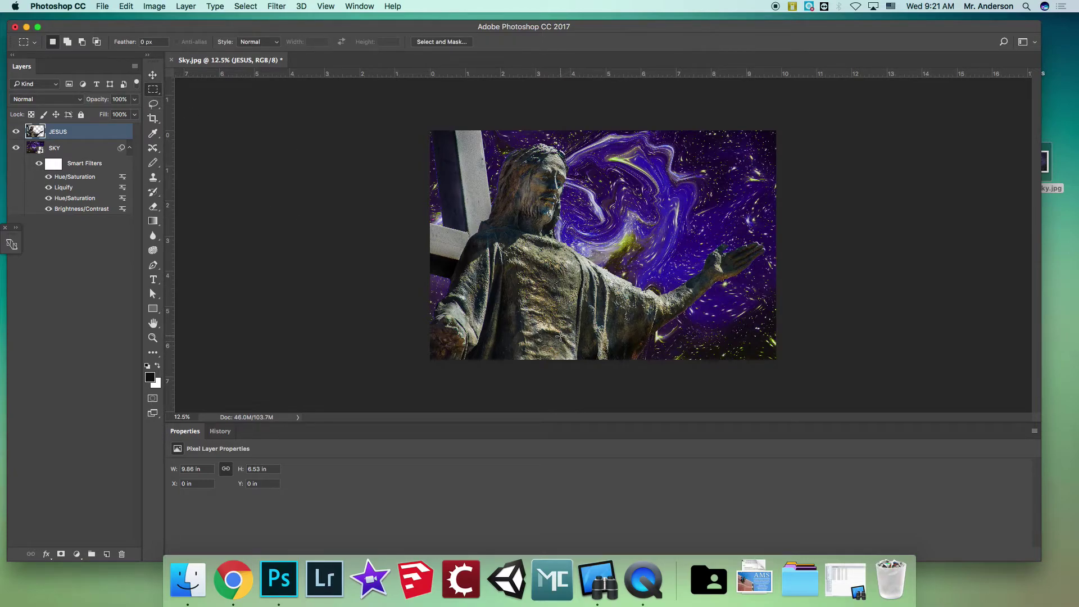
{"action": "left_click", "coordinate": [152, 75]}
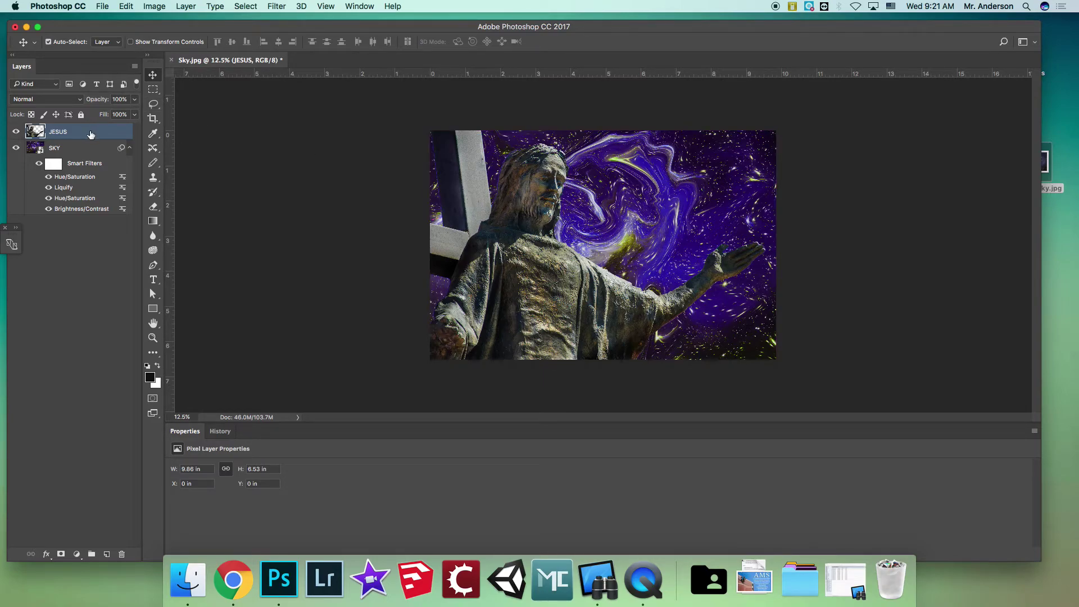
Step: Free-transform the JESUS statue to 88% with a slight tilt and apply it
{"action": "key", "text": "super+t"}
{"action": "left_click_drag", "start_coordinate": [837, 124], "coordinate": [732, 160]}
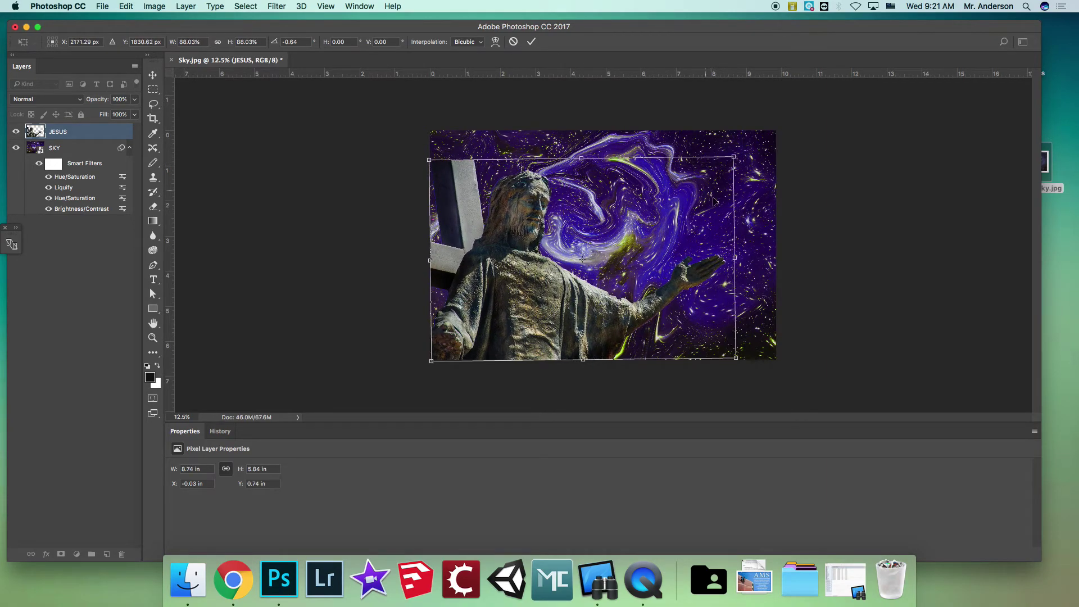
{"action": "right_click", "coordinate": [583, 219]}
{"action": "left_click", "coordinate": [363, 124]}
{"action": "left_click", "coordinate": [152, 78]}
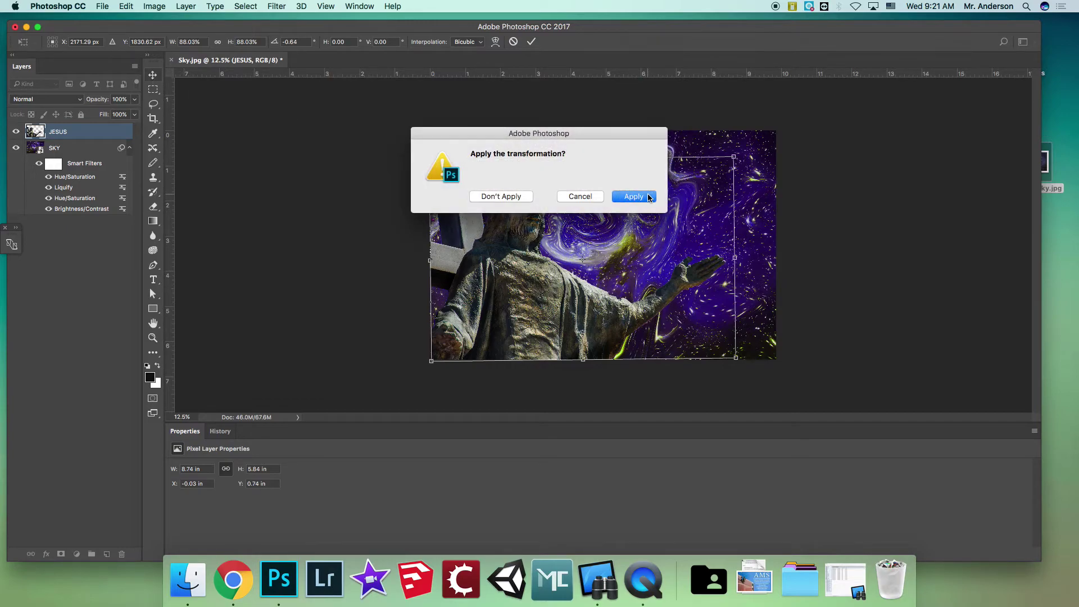
{"action": "left_click", "coordinate": [649, 196]}
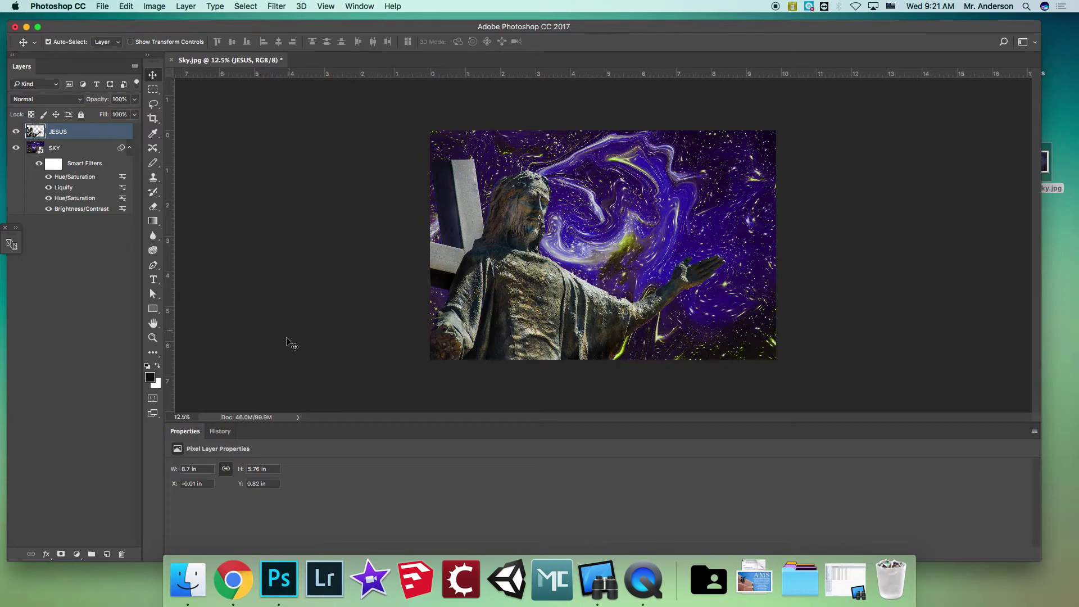
Step: With a 201 px Clone Stamp brush, clone stone to extend the cross to the top edge
{"action": "left_click", "coordinate": [156, 183]}
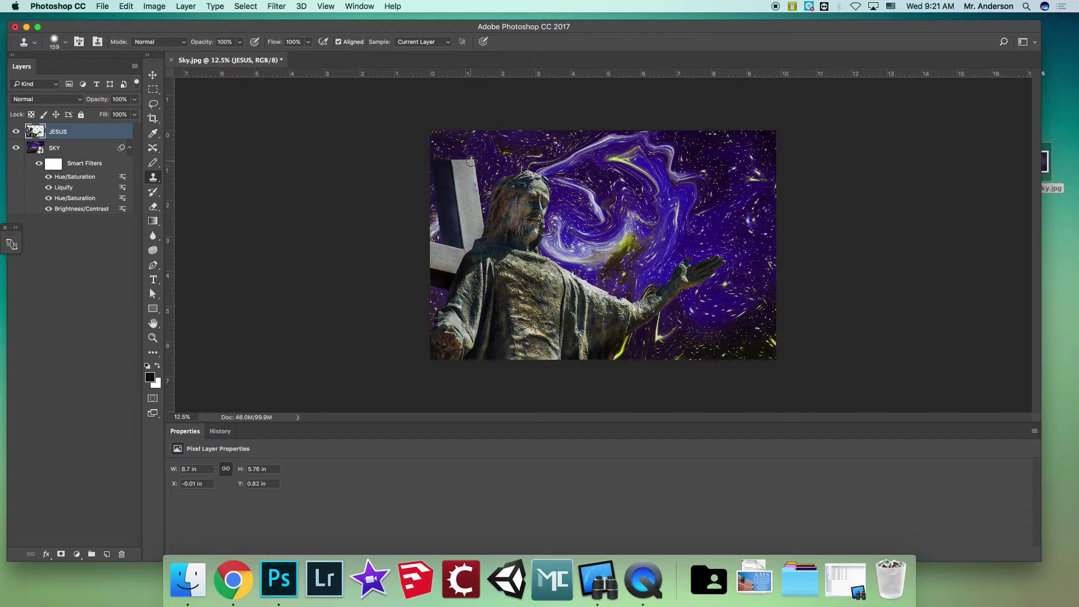
{"action": "left_click", "coordinate": [67, 44]}
{"action": "left_click_drag", "start_coordinate": [111, 79], "coordinate": [118, 79]}
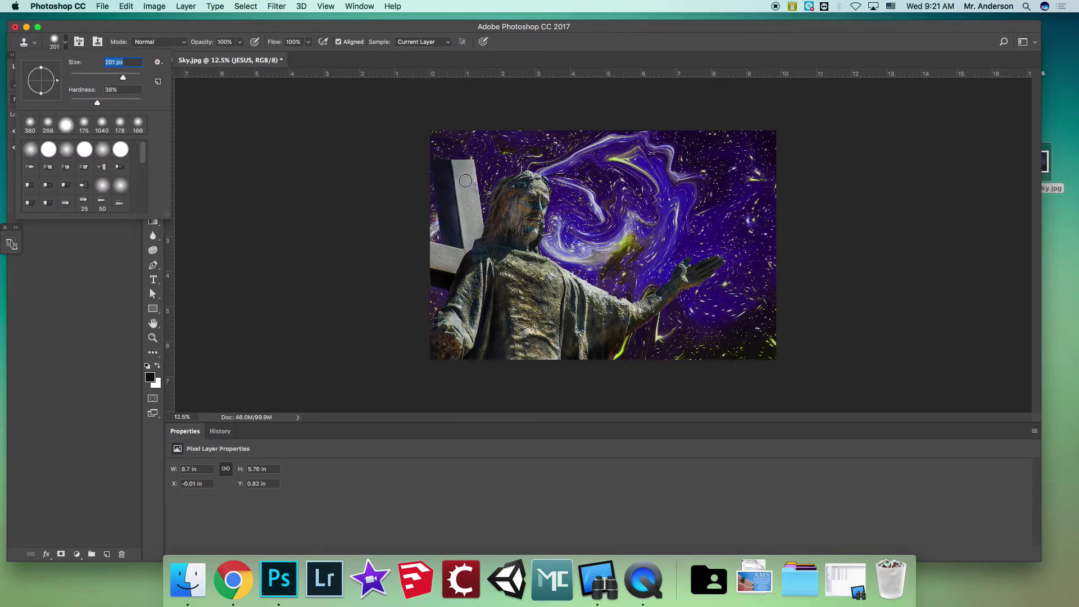
{"action": "key", "text": "Return"}
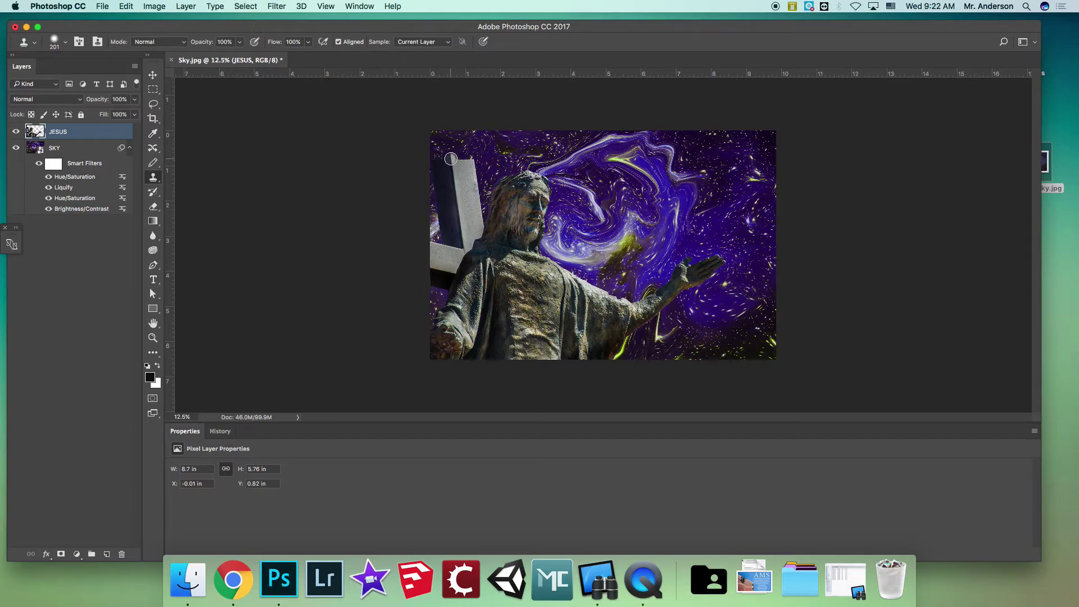
{"action": "mouse_move", "coordinate": [449, 158]}
{"action": "left_mouse_down"}
{"action": "mouse_move", "coordinate": [441, 158]}
{"action": "mouse_move", "coordinate": [469, 156]}
{"action": "mouse_move", "coordinate": [445, 152]}
{"action": "mouse_move", "coordinate": [465, 144]}
{"action": "mouse_move", "coordinate": [447, 136]}
{"action": "left_mouse_up"}
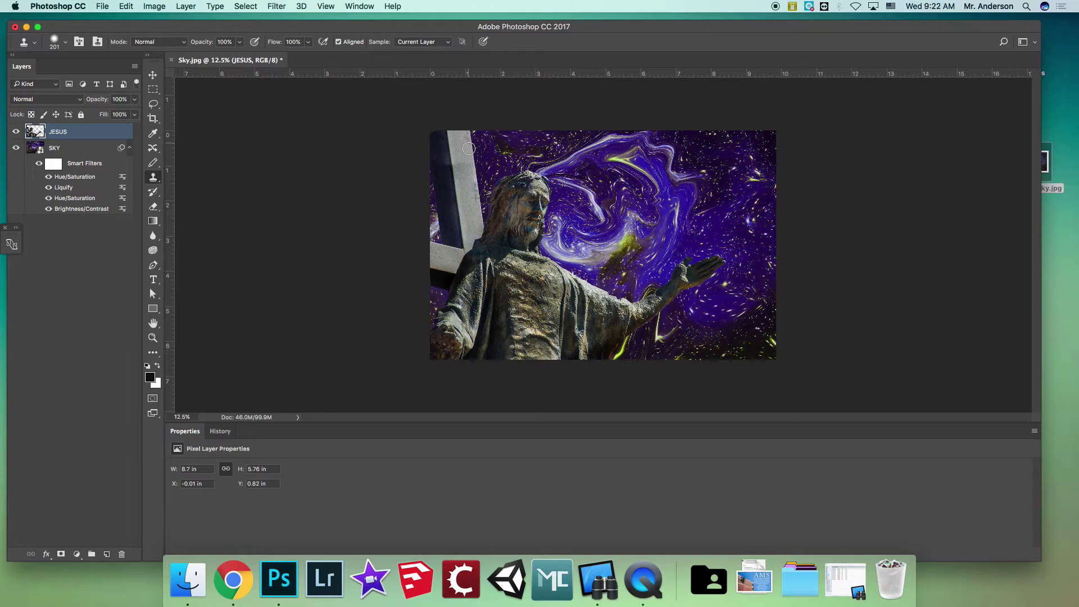
{"action": "left_click_drag", "start_coordinate": [455, 159], "coordinate": [440, 141]}
{"action": "left_click", "coordinate": [152, 353]}
Step: Burn the cross's upper arm with the Burn tool, then undo those strokes
{"action": "left_click", "coordinate": [186, 364]}
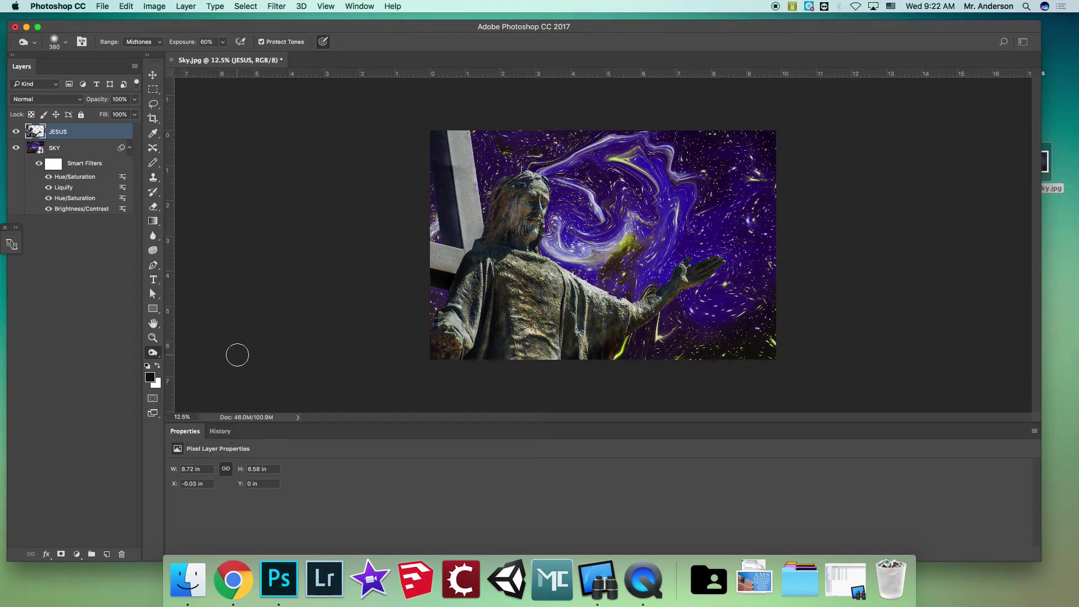
{"action": "mouse_move", "coordinate": [444, 158]}
{"action": "left_mouse_down"}
{"action": "mouse_move", "coordinate": [471, 171]}
{"action": "mouse_move", "coordinate": [452, 137]}
{"action": "mouse_move", "coordinate": [452, 161]}
{"action": "mouse_move", "coordinate": [463, 132]}
{"action": "mouse_move", "coordinate": [477, 218]}
{"action": "mouse_move", "coordinate": [455, 150]}
{"action": "mouse_move", "coordinate": [477, 268]}
{"action": "mouse_move", "coordinate": [474, 181]}
{"action": "mouse_move", "coordinate": [474, 253]}
{"action": "left_mouse_up"}
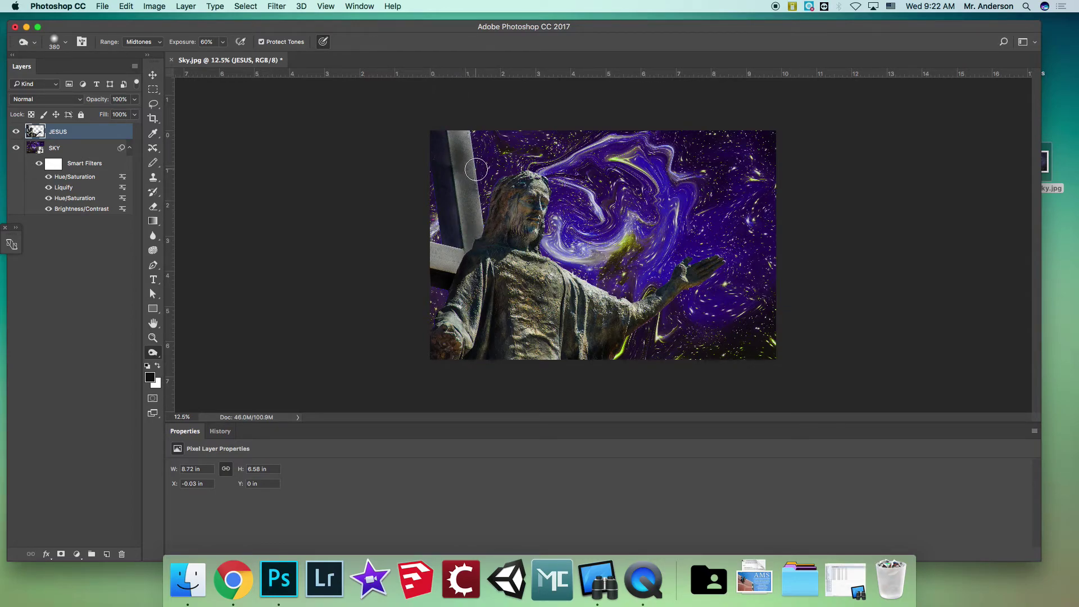
{"action": "key", "text": "super+alt+z"}
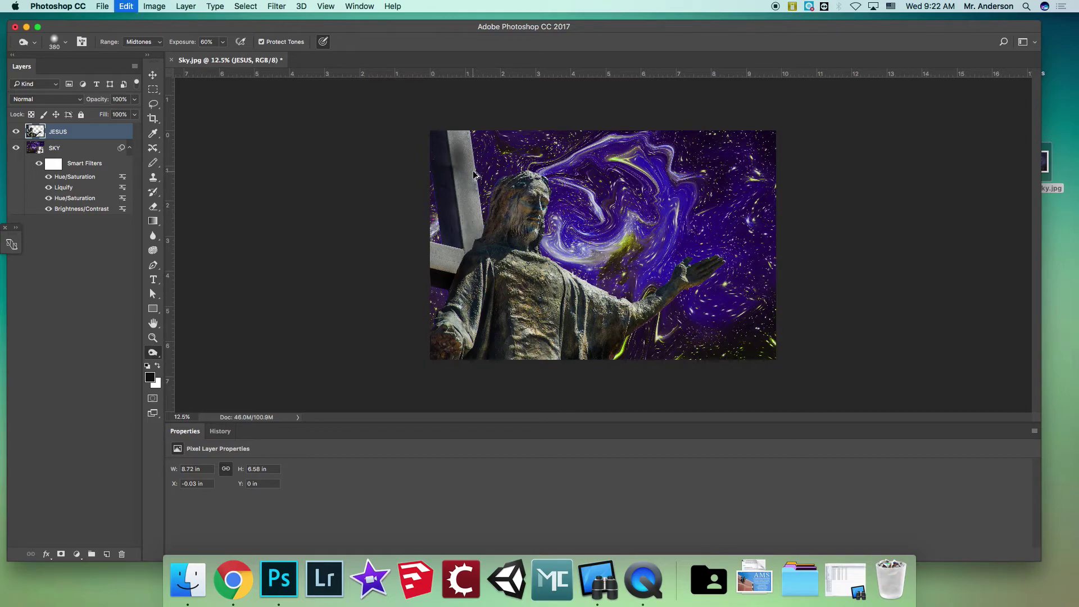
{"action": "key", "text": "super+alt+z"}
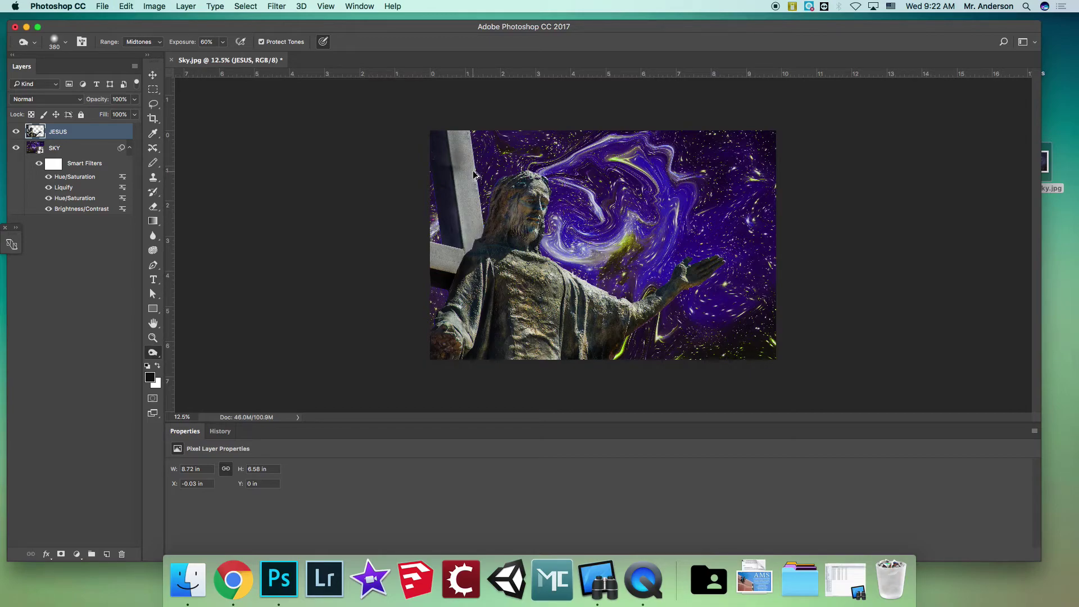
Step: Lower burn exposure to 42% and lightly darken the cross's upper beam and the statue's shoulder
{"action": "left_click", "coordinate": [224, 43]}
{"action": "left_click_drag", "start_coordinate": [220, 57], "coordinate": [215, 56]}
{"action": "left_click", "coordinate": [456, 132]}
{"action": "mouse_move", "coordinate": [475, 147]}
{"action": "left_mouse_down"}
{"action": "mouse_move", "coordinate": [452, 158]}
{"action": "mouse_move", "coordinate": [447, 144]}
{"action": "mouse_move", "coordinate": [451, 176]}
{"action": "mouse_move", "coordinate": [447, 161]}
{"action": "mouse_move", "coordinate": [480, 180]}
{"action": "left_mouse_up"}
{"action": "left_click", "coordinate": [450, 247]}
{"action": "left_click", "coordinate": [277, 6]}
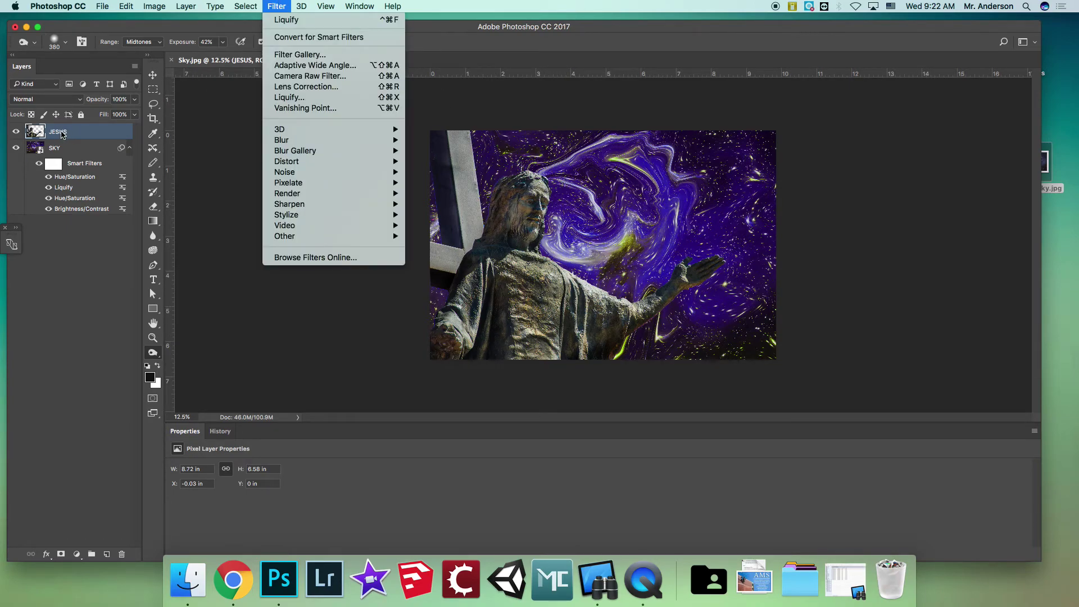
{"action": "left_click", "coordinate": [300, 54]}
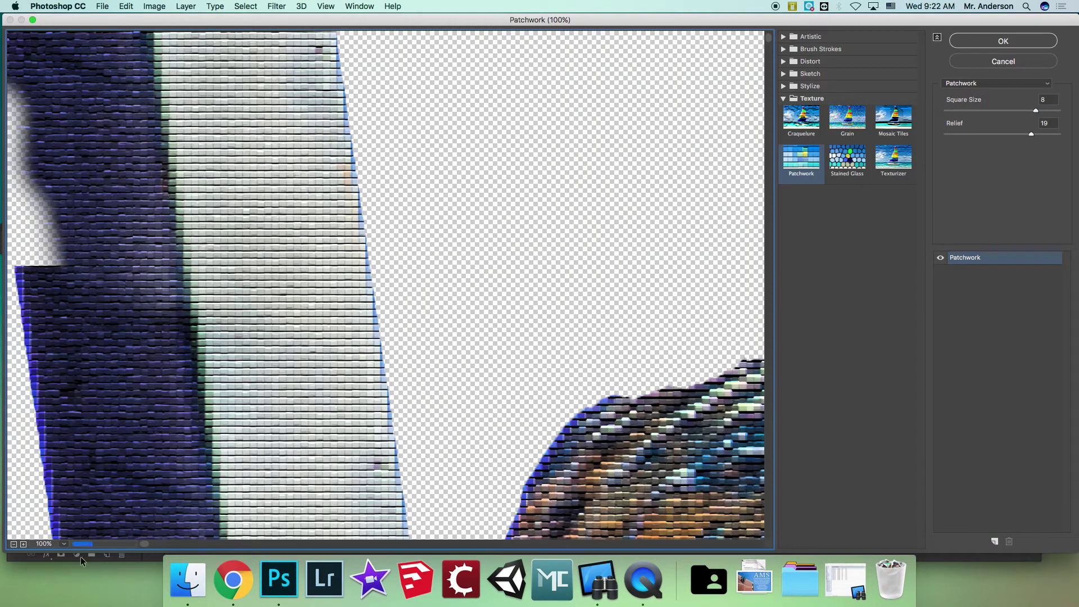
{"action": "left_click", "coordinate": [14, 544]}
{"action": "left_click", "coordinate": [14, 544]}
{"action": "left_click", "coordinate": [14, 544]}
{"action": "left_click", "coordinate": [14, 544]}
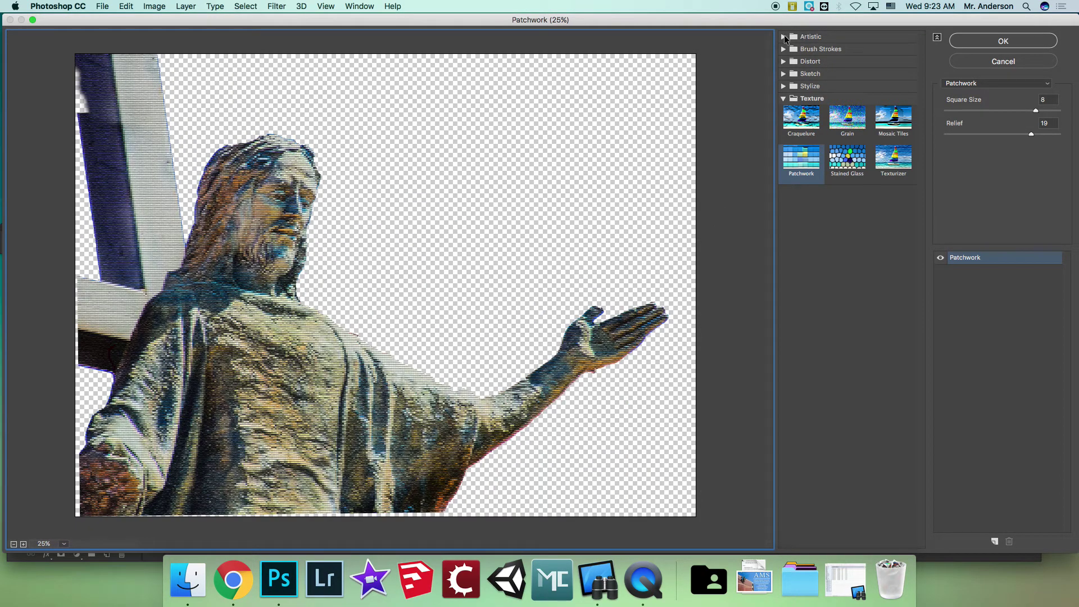
{"action": "left_click", "coordinate": [784, 36]}
{"action": "left_click", "coordinate": [785, 249]}
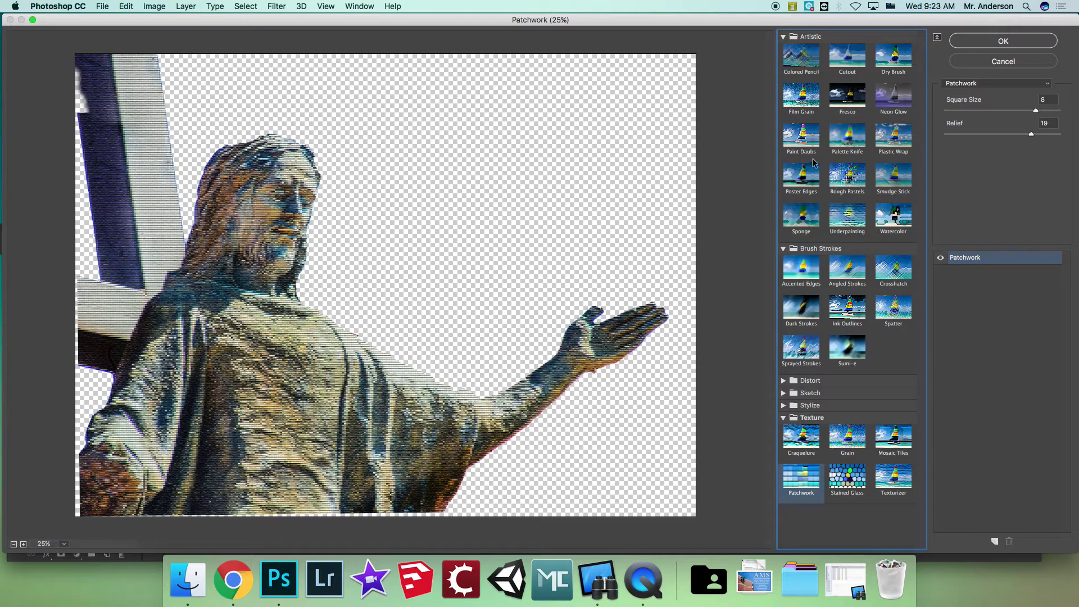
{"action": "left_click", "coordinate": [811, 180]}
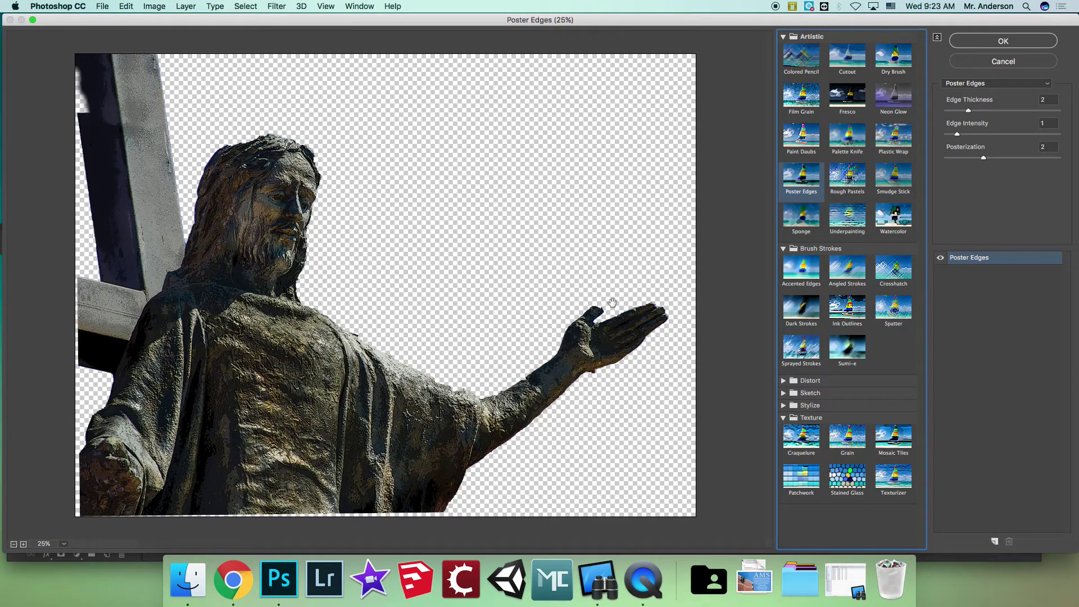
{"action": "left_click", "coordinate": [969, 111]}
{"action": "left_click_drag", "start_coordinate": [970, 111], "coordinate": [992, 110]}
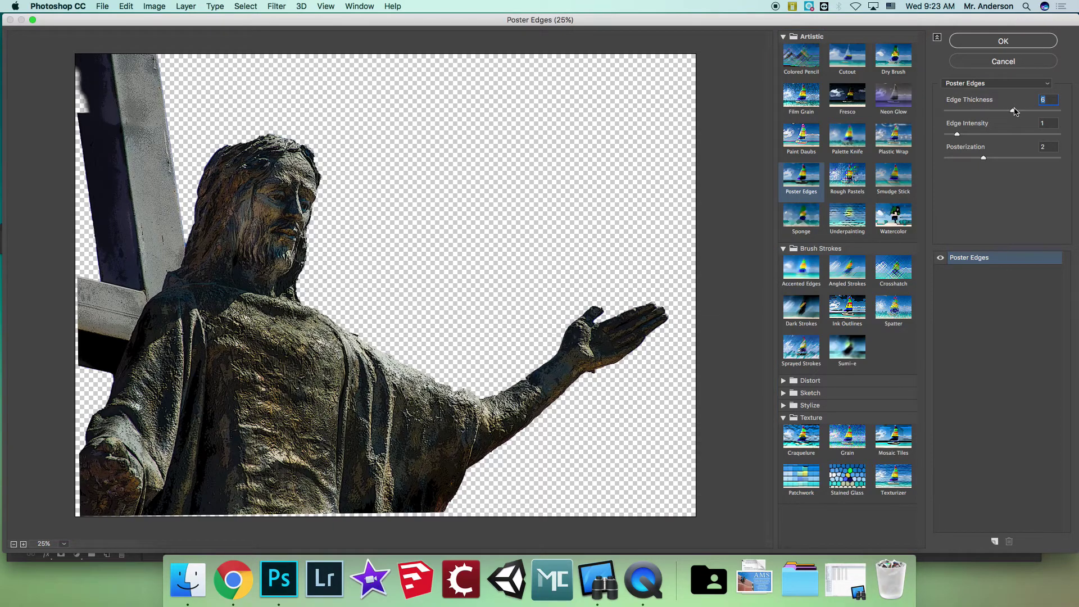
{"action": "left_click_drag", "start_coordinate": [988, 136], "coordinate": [956, 157]}
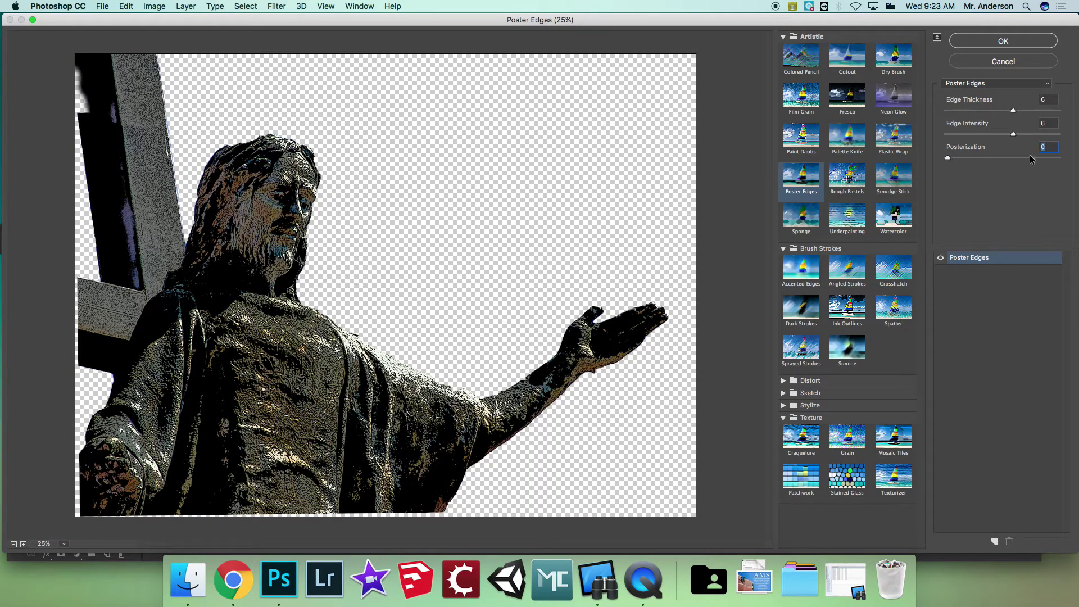
{"action": "left_click", "coordinate": [1032, 158]}
{"action": "left_click", "coordinate": [800, 418]}
{"action": "left_click", "coordinate": [799, 419]}
{"action": "left_click", "coordinate": [850, 482]}
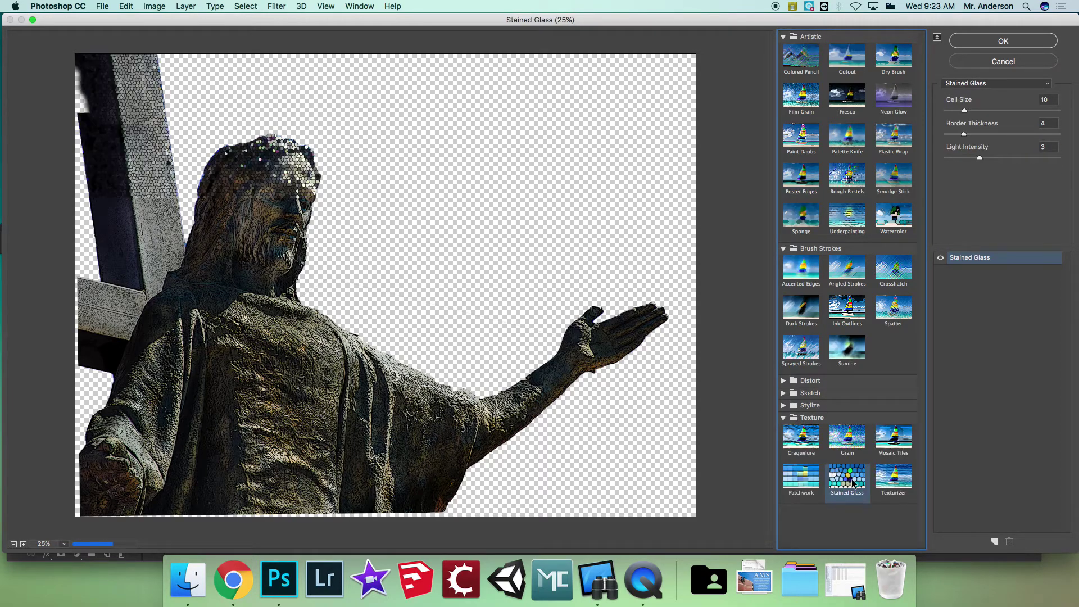
{"action": "left_click", "coordinate": [815, 406]}
{"action": "left_click", "coordinate": [818, 430]}
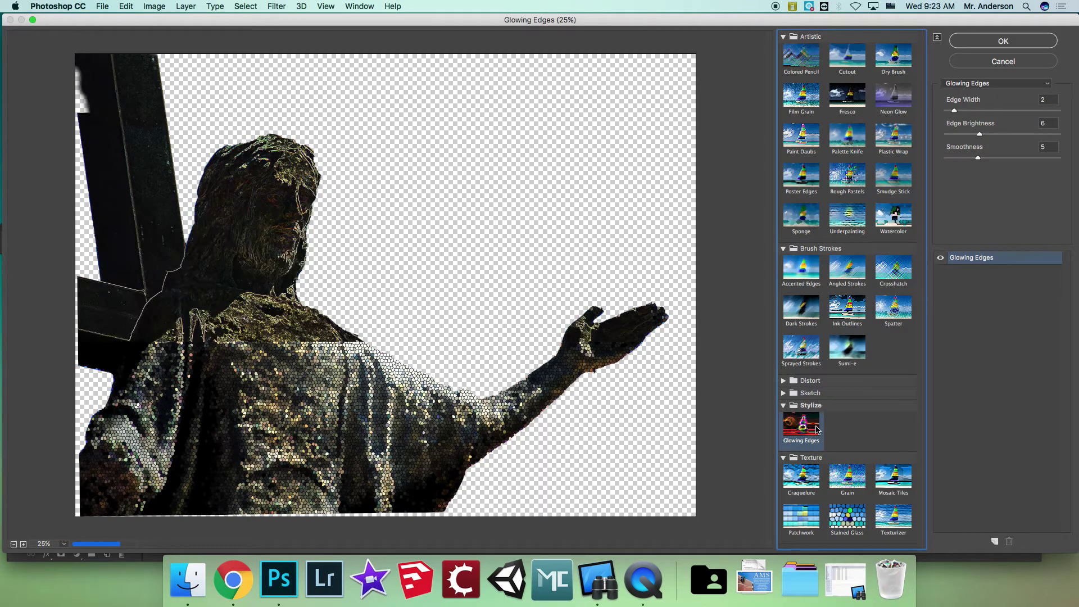
{"action": "left_click", "coordinate": [835, 486]}
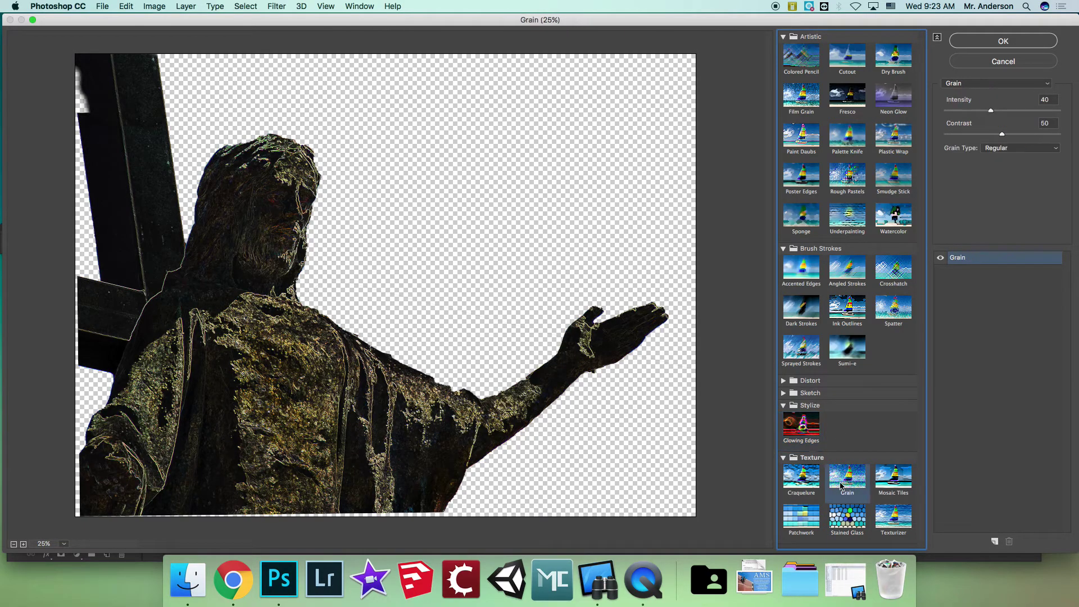
{"action": "left_click", "coordinate": [803, 521]}
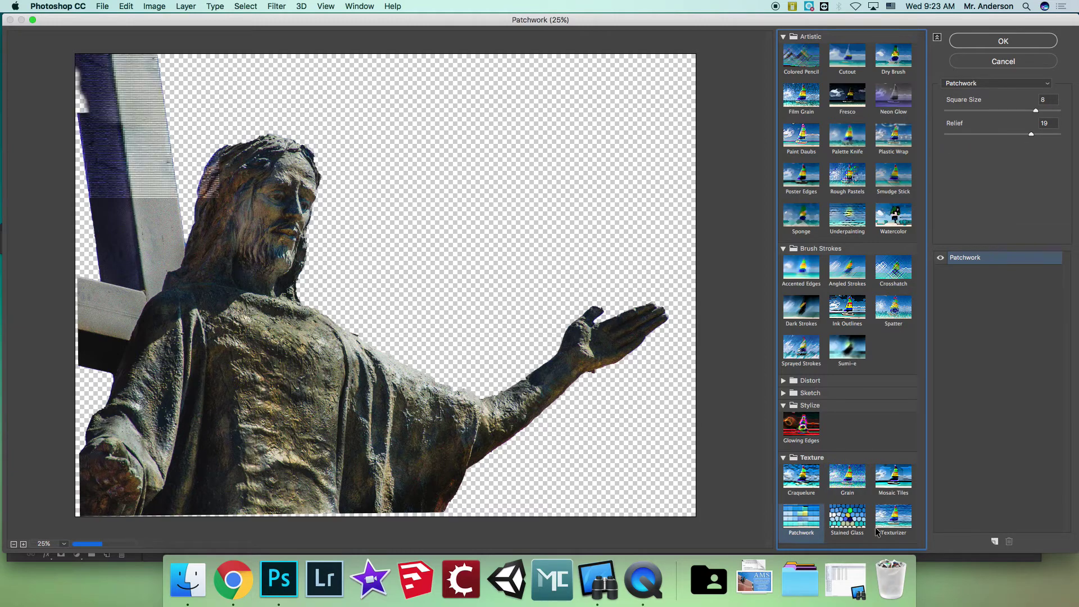
{"action": "left_click", "coordinate": [847, 522]}
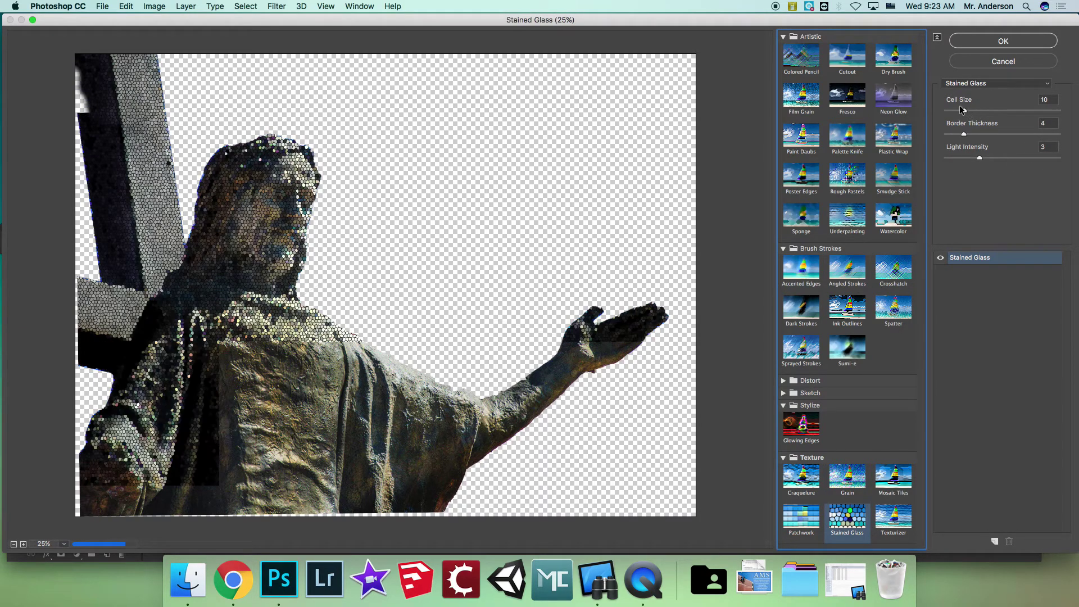
{"action": "left_click_drag", "start_coordinate": [965, 111], "coordinate": [985, 112]}
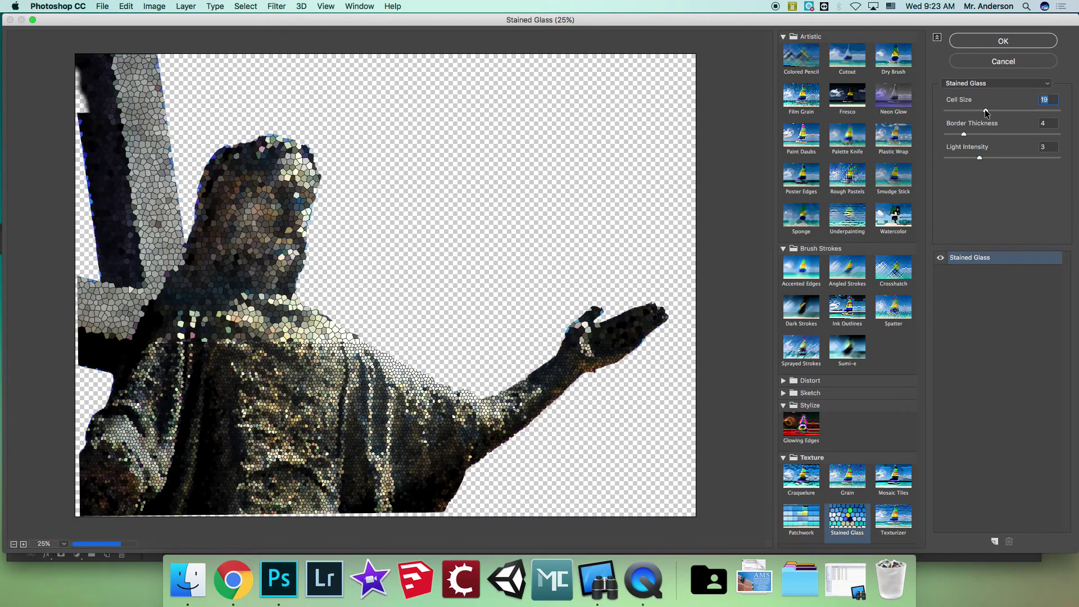
{"action": "left_click", "coordinate": [983, 43]}
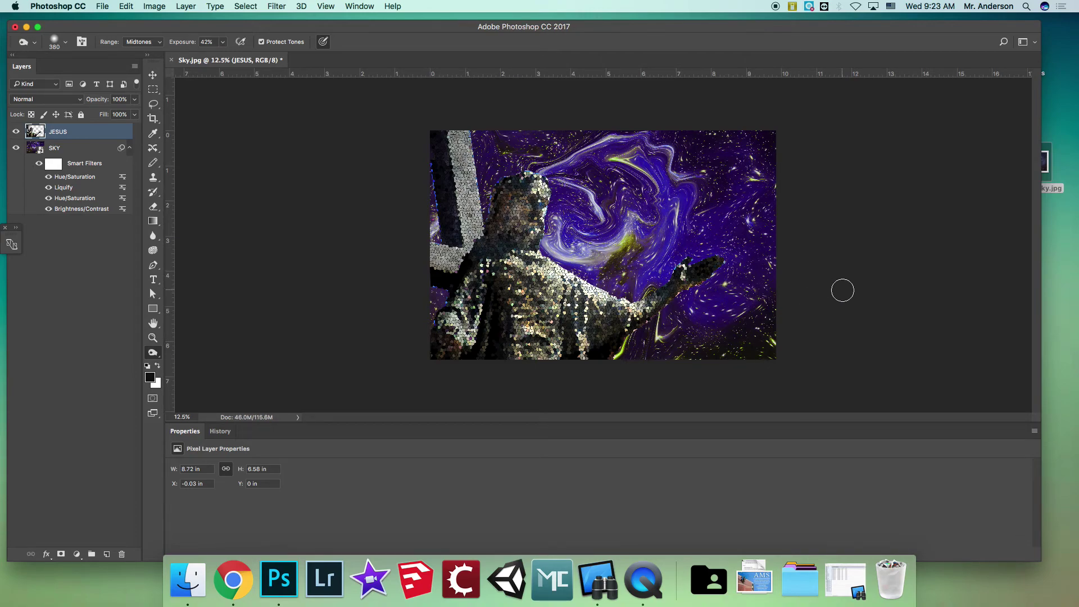
{"action": "key", "text": "super+z"}
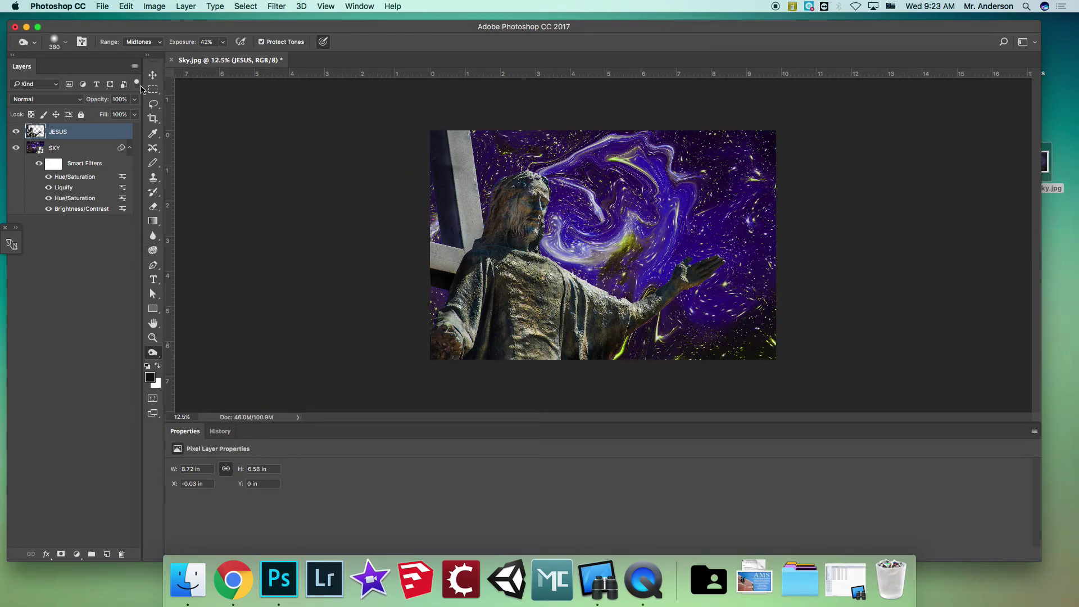
{"action": "left_click", "coordinate": [102, 5]}
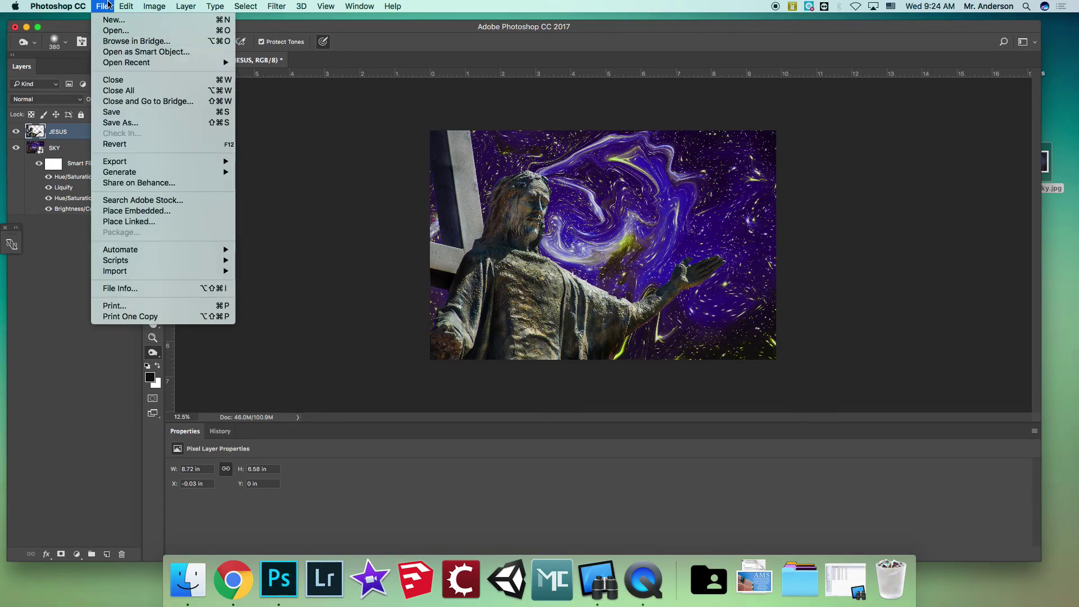
Step: Save the document as Sky2.psd with layers in the user's own home folder
{"action": "left_click", "coordinate": [120, 123]}
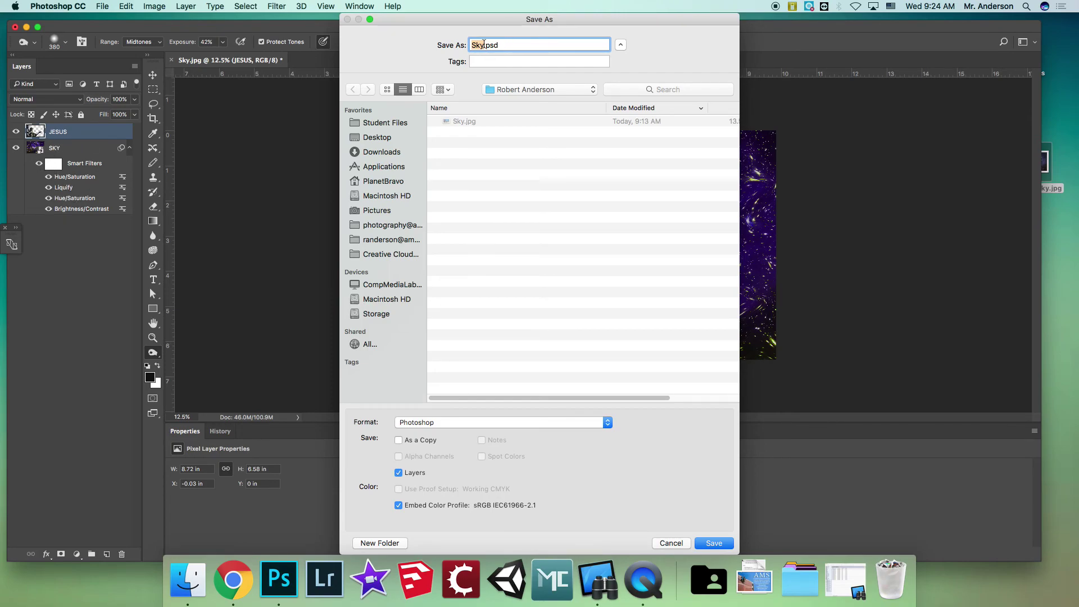
{"action": "type", "text": "2"}
{"action": "left_click", "coordinate": [371, 122]}
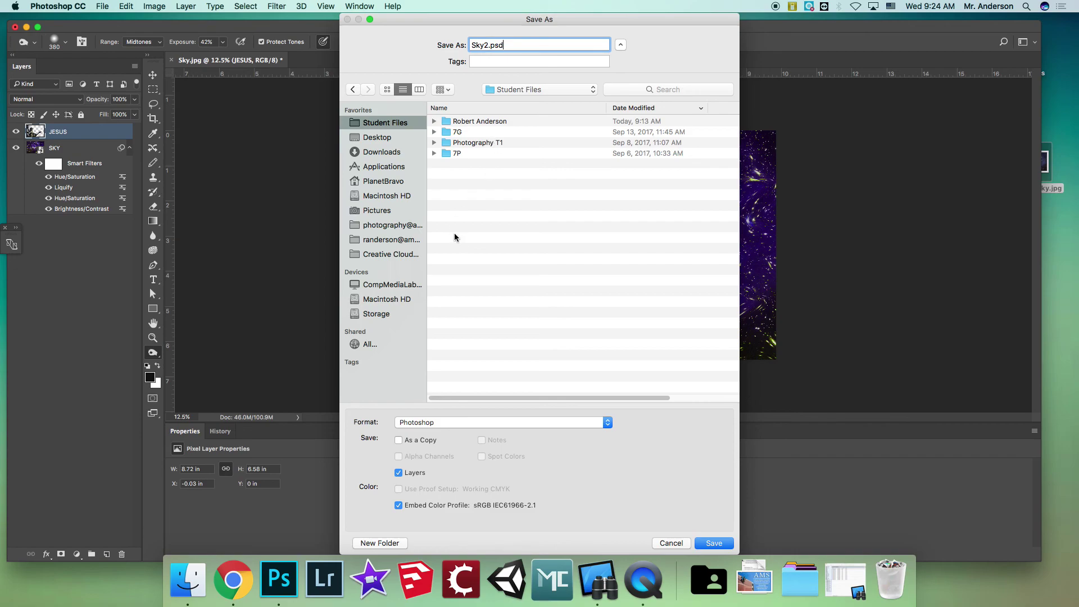
{"action": "double_click", "coordinate": [489, 126]}
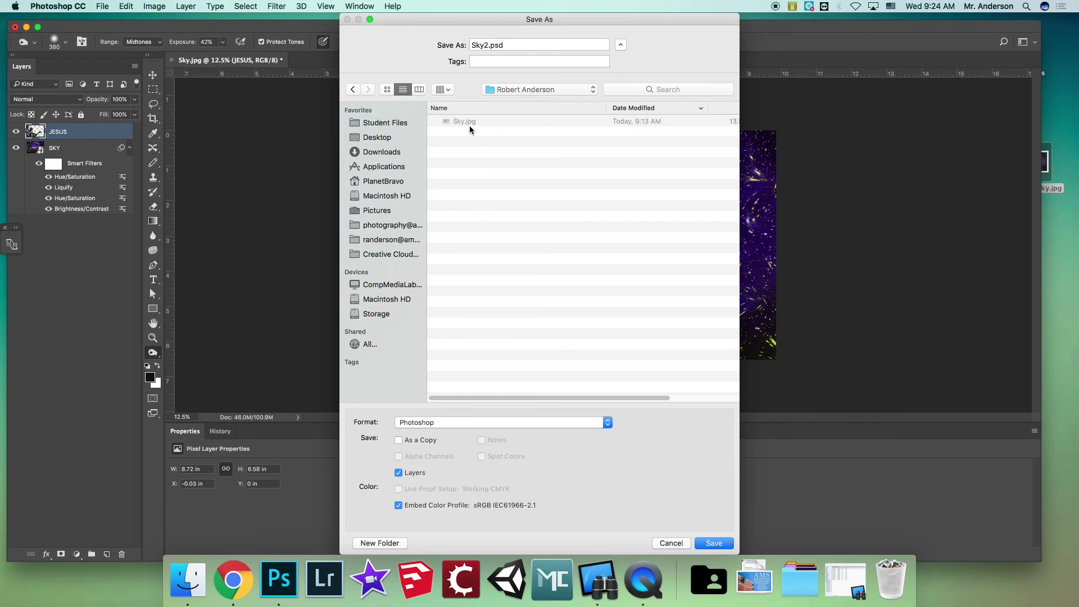
{"action": "left_click", "coordinate": [524, 47]}
{"action": "left_click", "coordinate": [716, 543]}
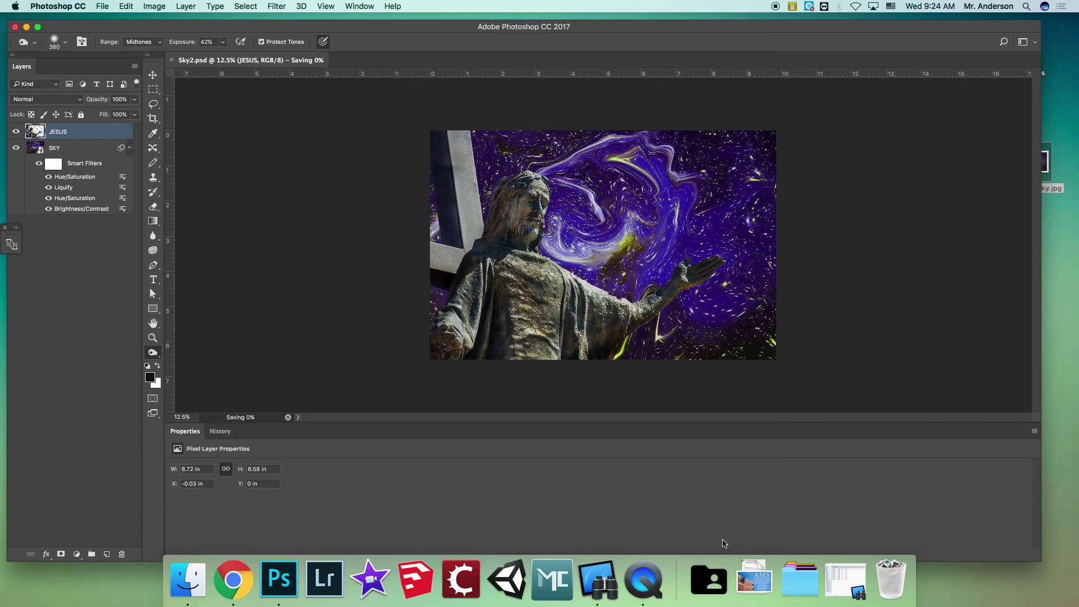